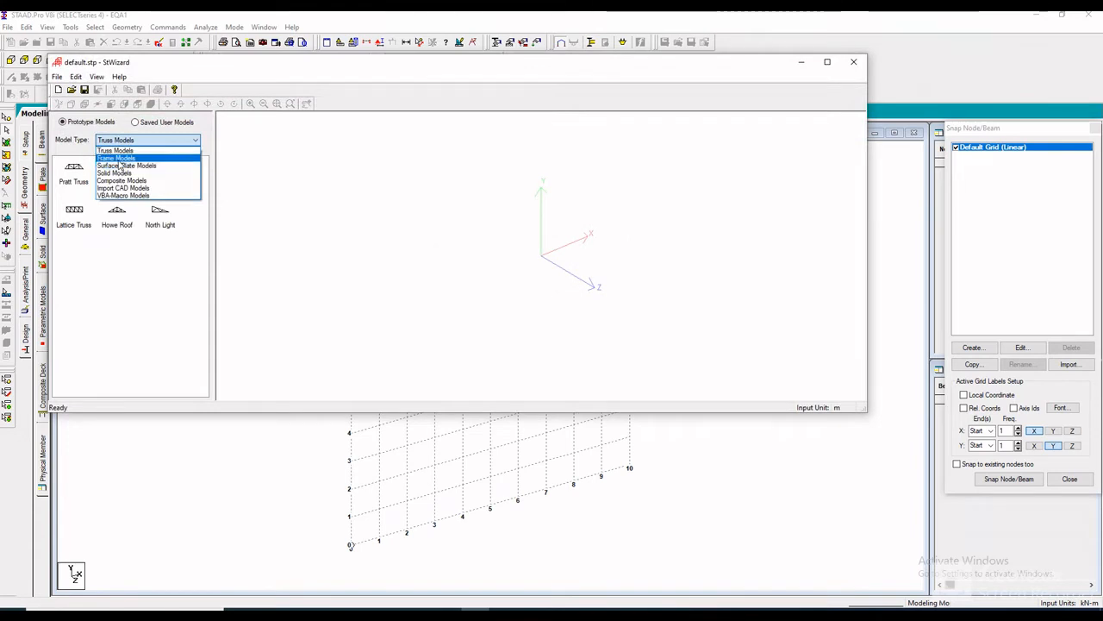
Generate a Bay Frame prototype 12 m long, 27 m high and 12 m wide with 4, 9 and 4 bays respectively.
{"action": "left_click", "coordinate": [115, 158]}
{"action": "double_click", "coordinate": [74, 182]}
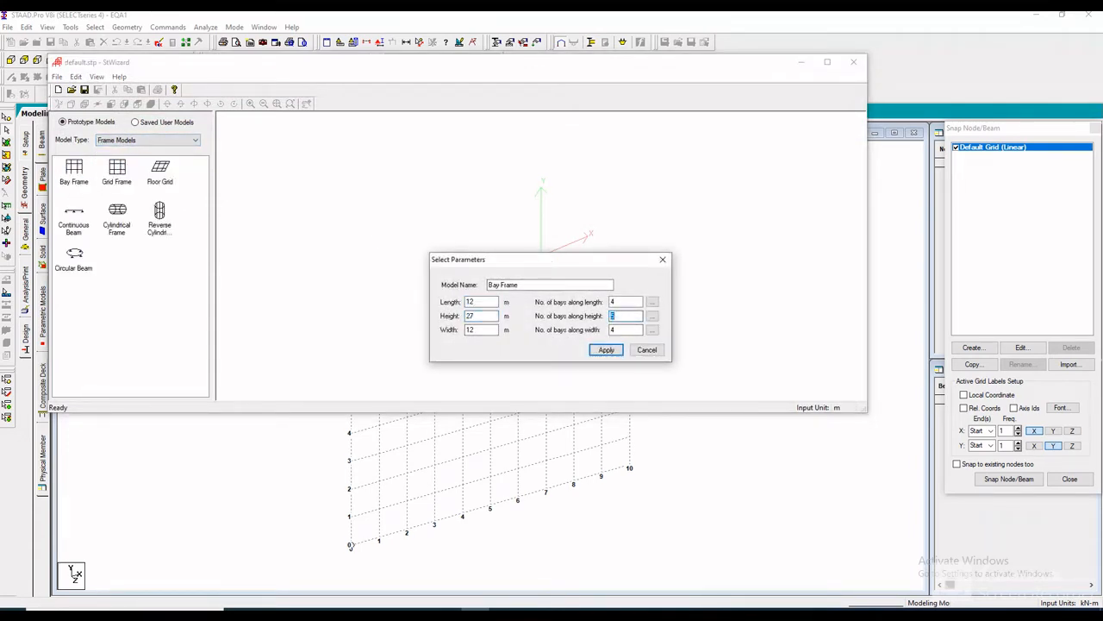
{"action": "left_click", "coordinate": [607, 349]}
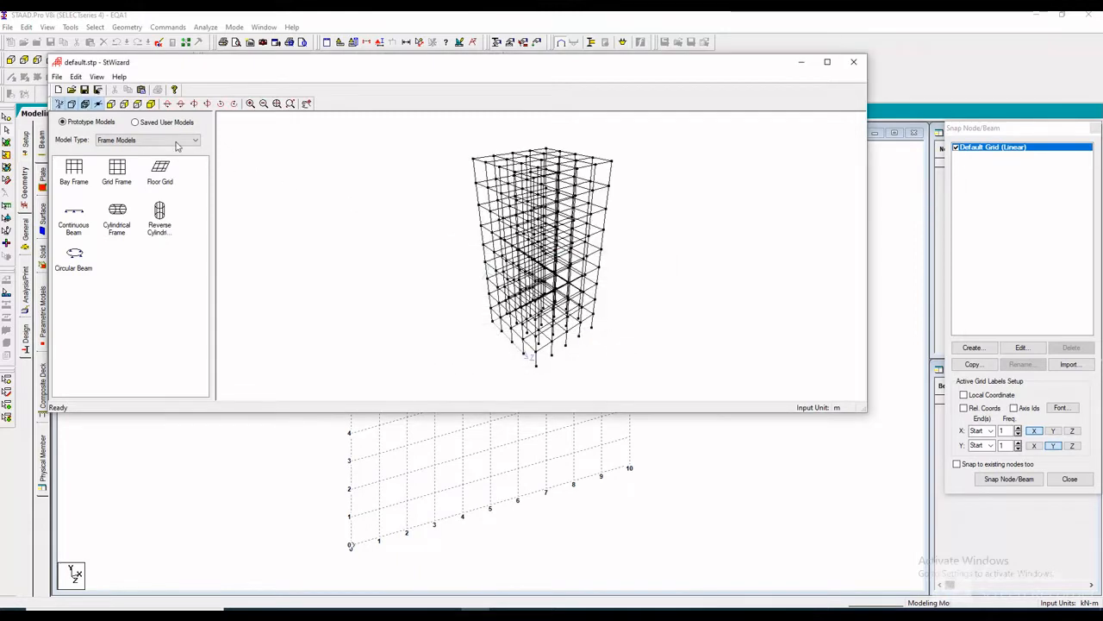
Merge the bay frame into the STAAD.Pro model with X, Y and Z offsets of 0 m.
{"action": "left_click", "coordinate": [56, 76]}
{"action": "left_click", "coordinate": [99, 158]}
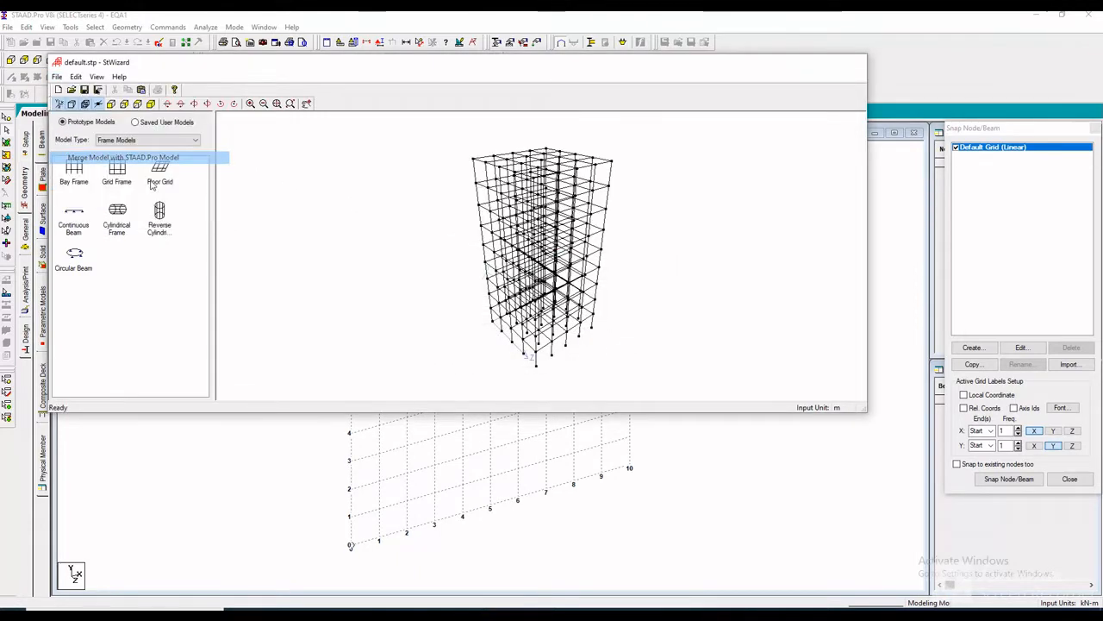
{"action": "left_click", "coordinate": [574, 336]}
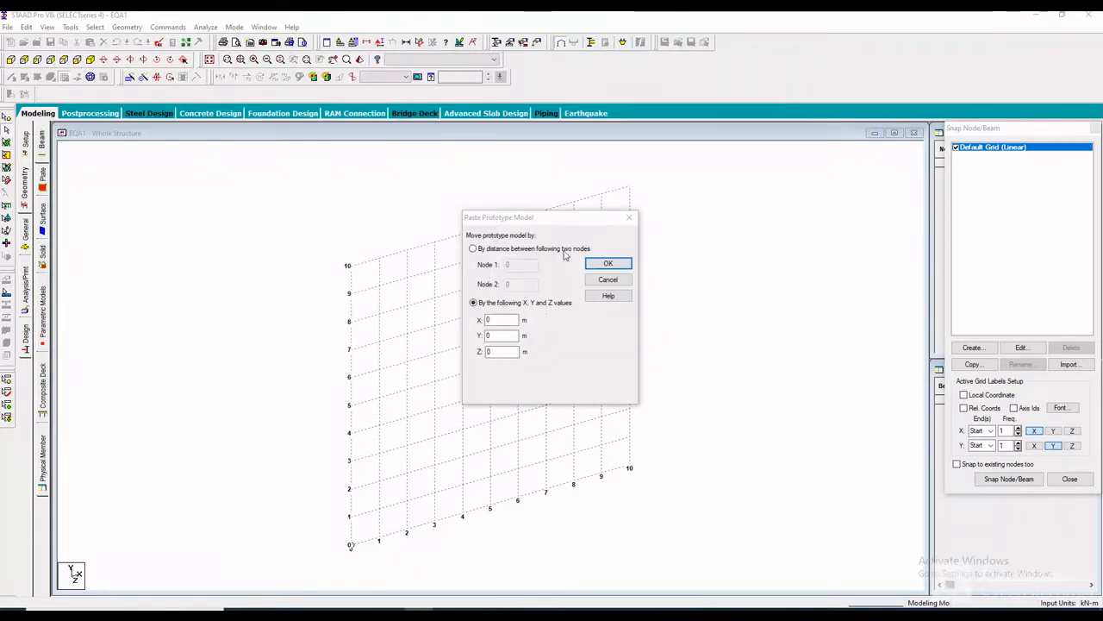
{"action": "key", "text": "Return"}
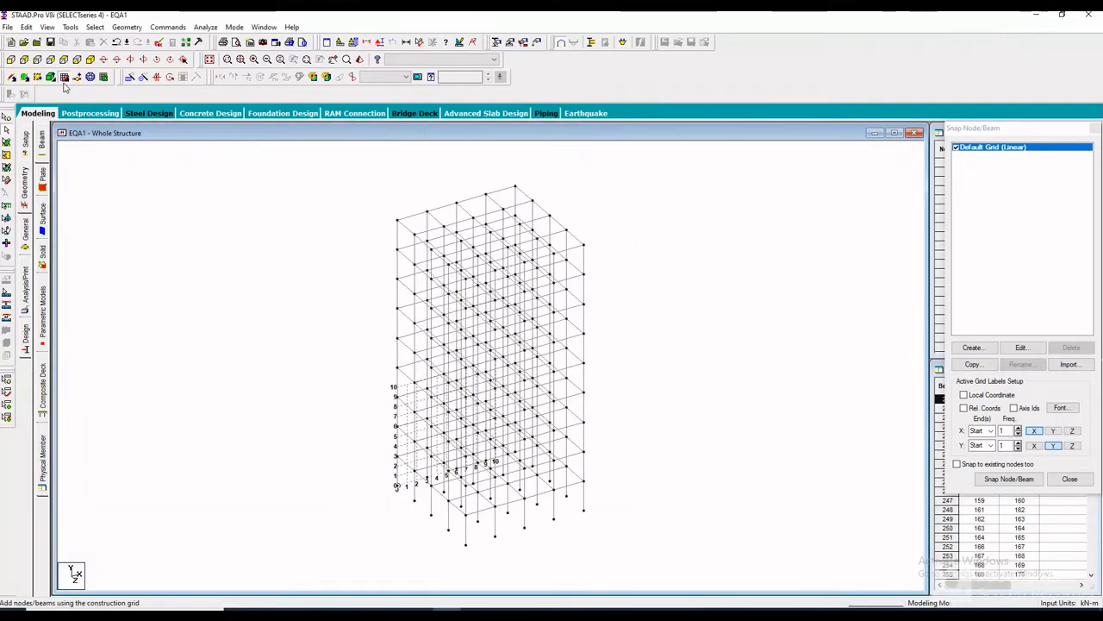
Create a fixed support definition for the structure.
{"action": "left_click", "coordinate": [29, 231]}
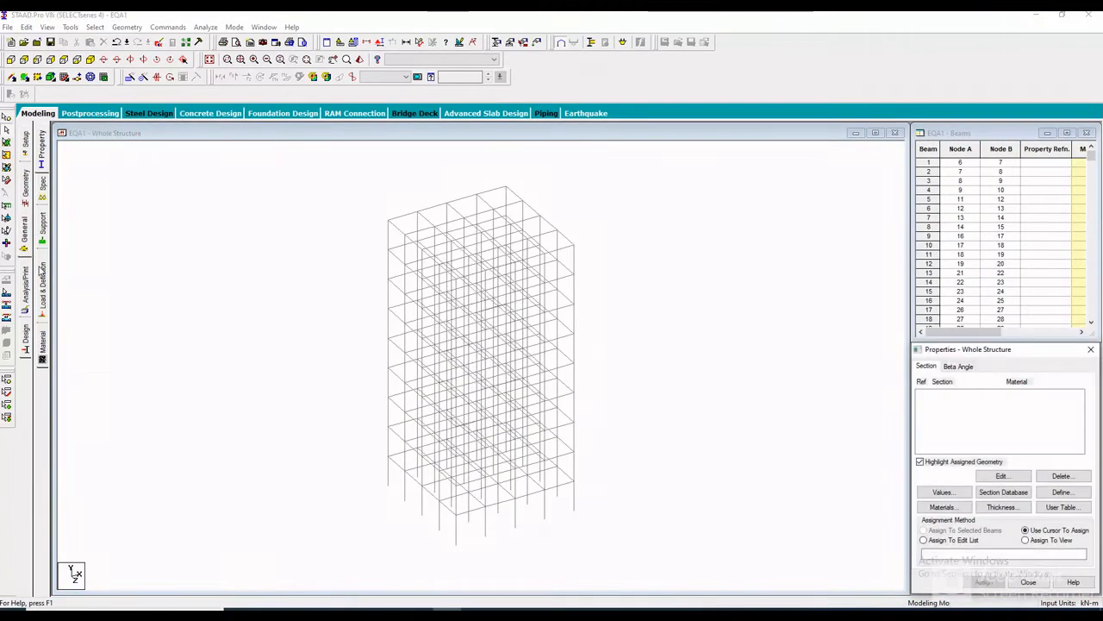
{"action": "left_click", "coordinate": [45, 231]}
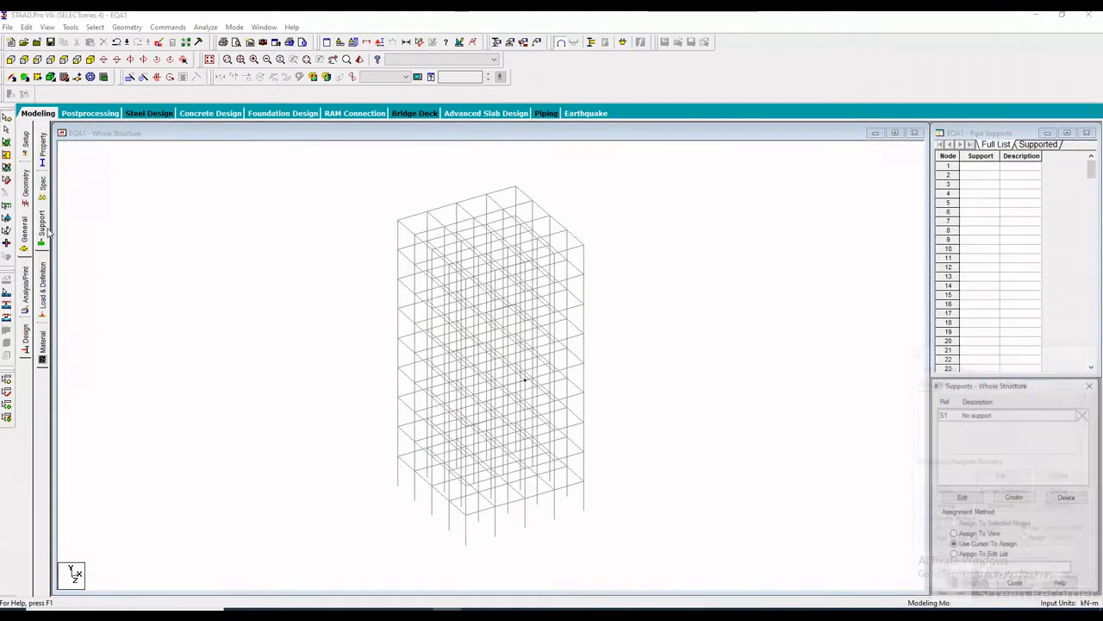
{"action": "left_click", "coordinate": [1013, 498]}
{"action": "left_click", "coordinate": [936, 595]}
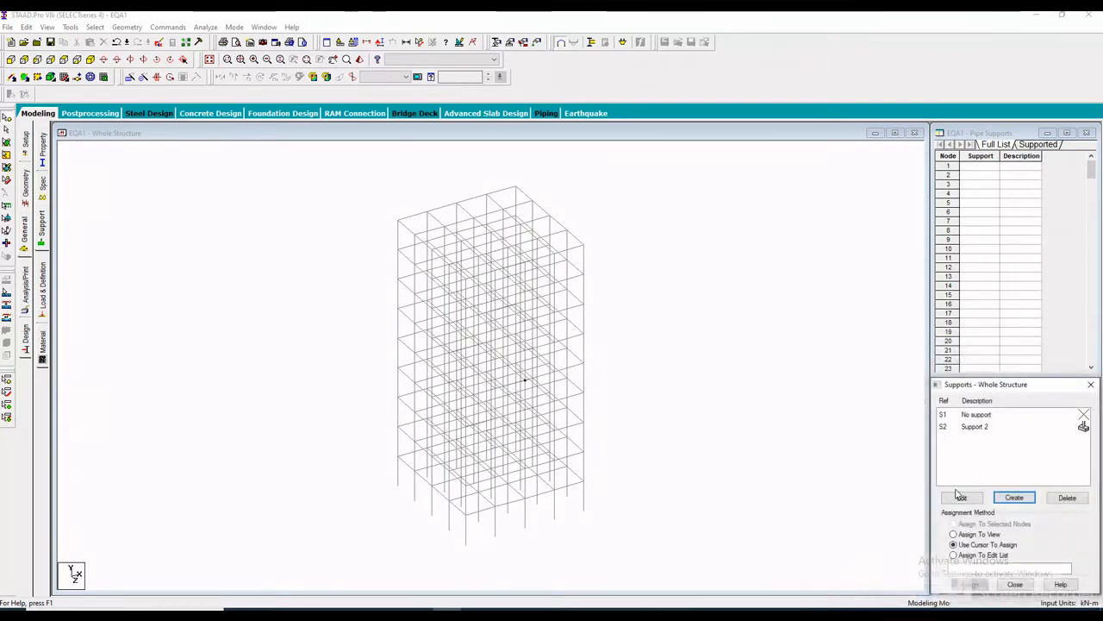
Assign the fixed support to all base nodes of the frame, selecting them in the front view.
{"action": "left_click", "coordinate": [975, 428]}
{"action": "left_click", "coordinate": [11, 59]}
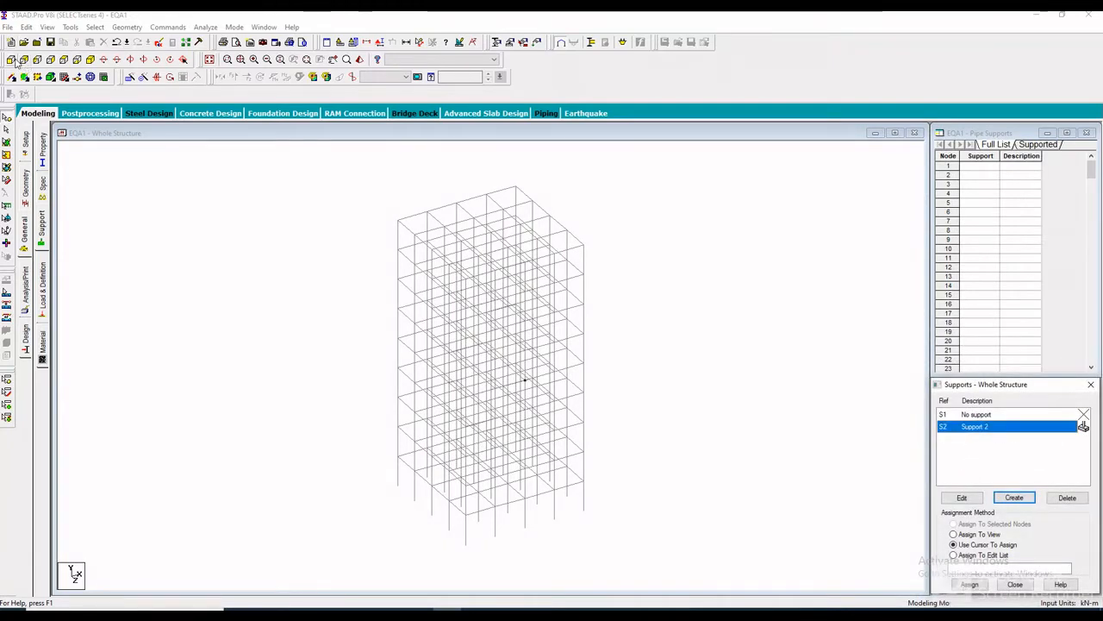
{"action": "left_click_drag", "start_coordinate": [364, 529], "coordinate": [579, 549]}
{"action": "left_click", "coordinate": [971, 585]}
{"action": "left_click", "coordinate": [1022, 514]}
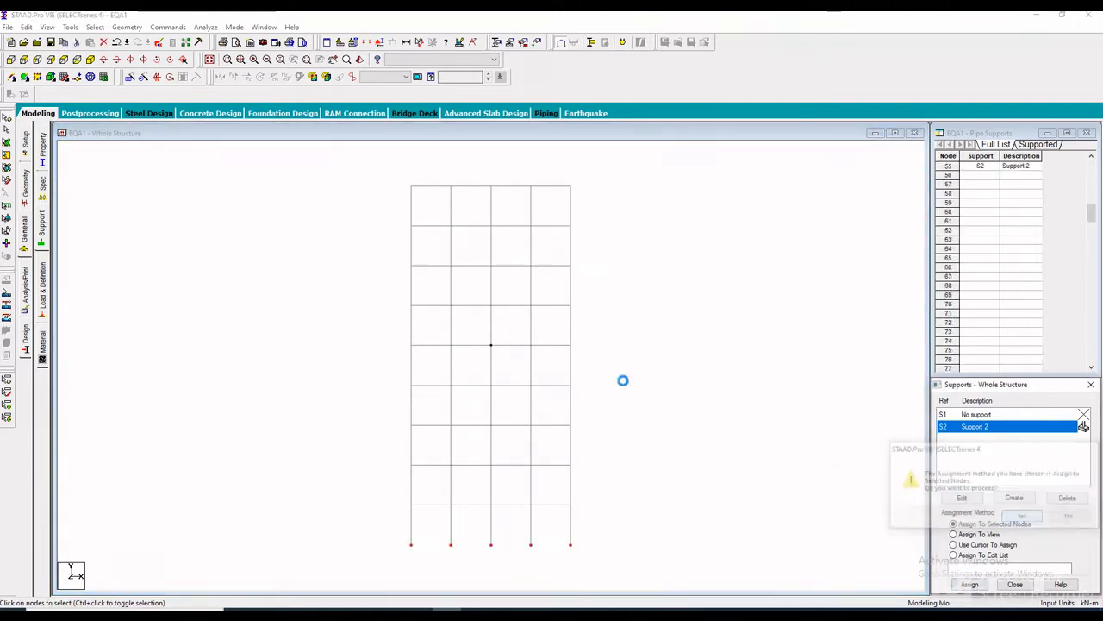
Define a rectangular concrete section with YD 0.3 m and ZD 0.25 m.
{"action": "left_click", "coordinate": [43, 155]}
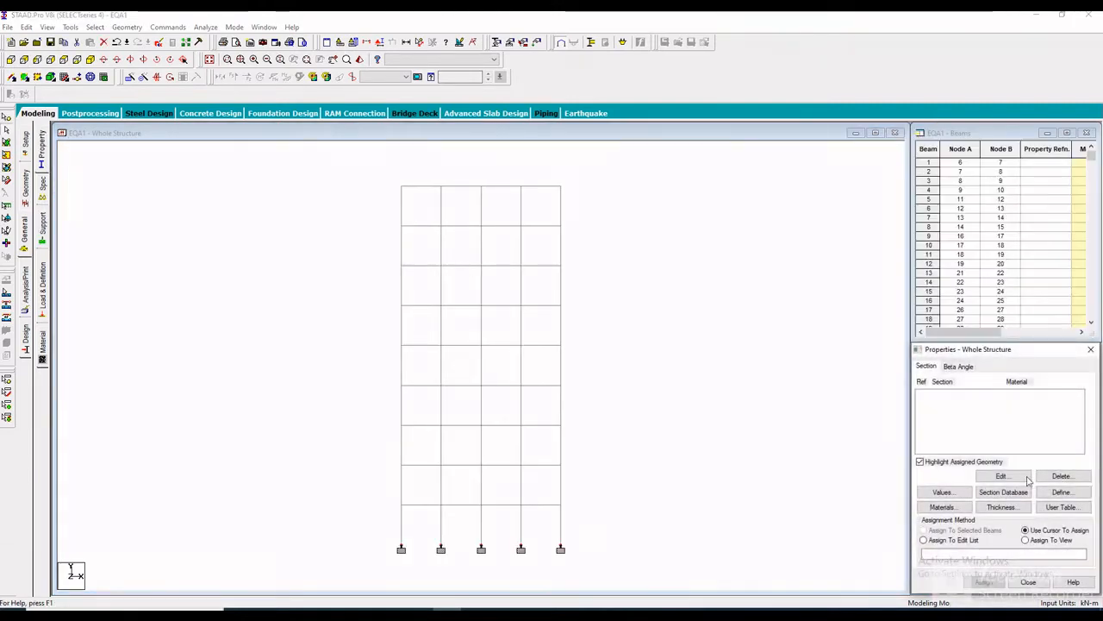
{"action": "left_click", "coordinate": [1061, 491]}
{"action": "left_click", "coordinate": [387, 223]}
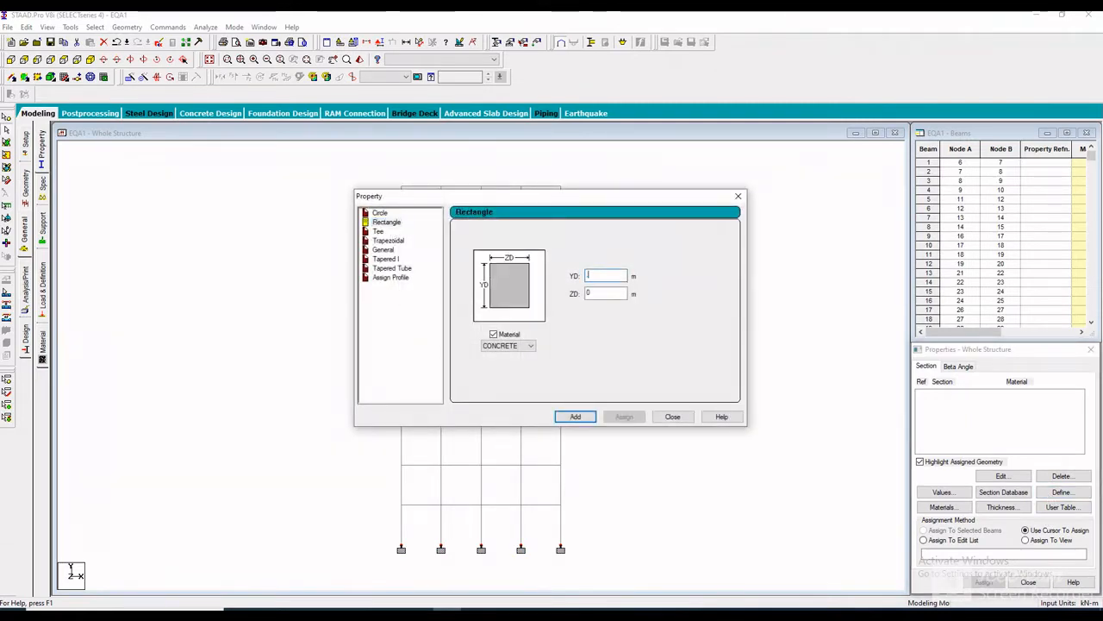
{"action": "key", "text": "Tab"}
{"action": "type", "text": "25"}
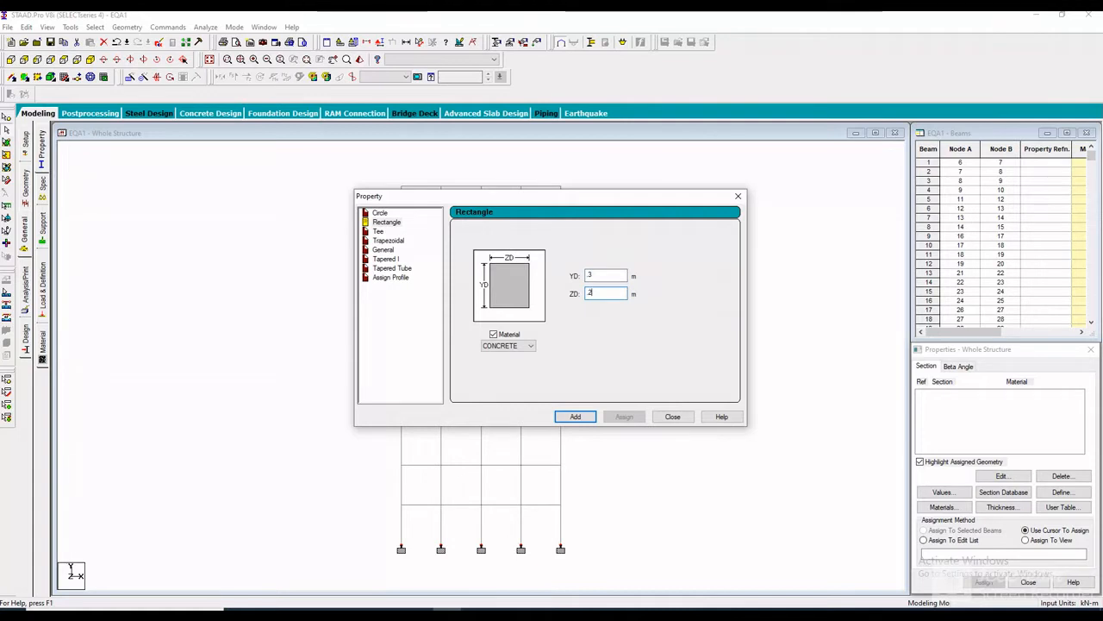
{"action": "left_click", "coordinate": [575, 416]}
{"action": "left_click", "coordinate": [672, 417]}
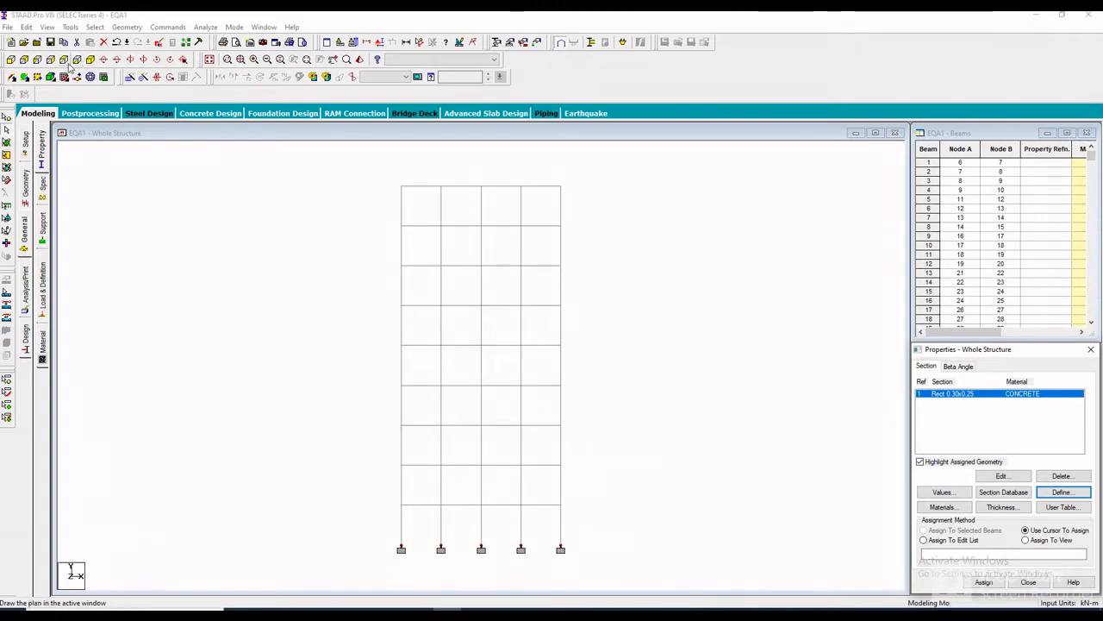
Select all interior floor beams in plan view and assign the 0.30 x 0.25 m concrete section to them.
{"action": "left_click", "coordinate": [90, 60]}
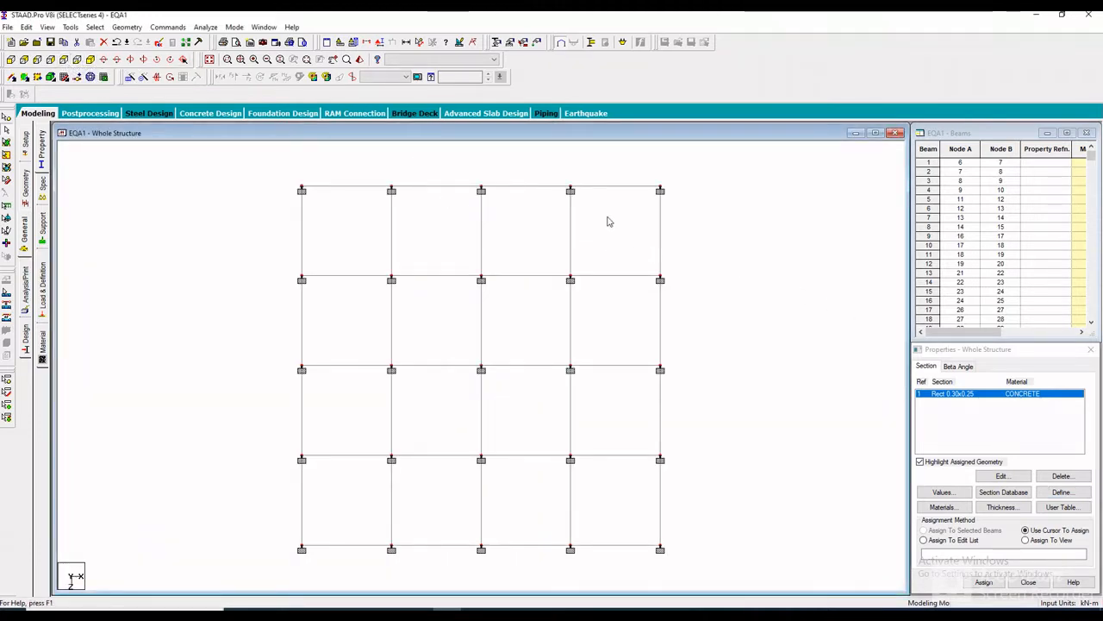
{"action": "left_click_drag", "start_coordinate": [607, 221], "coordinate": [348, 260]}
{"action": "left_click_drag", "start_coordinate": [354, 384], "coordinate": [357, 480], "text": "ctrl"}
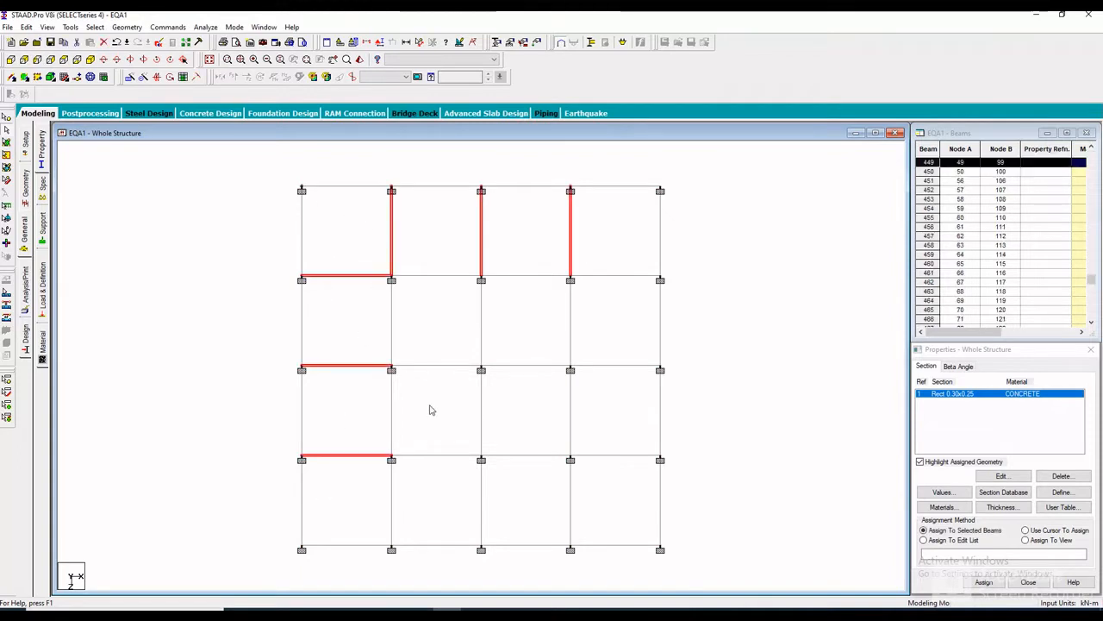
{"action": "left_click_drag", "start_coordinate": [620, 255], "coordinate": [602, 476], "text": "ctrl"}
{"action": "left_click_drag", "start_coordinate": [579, 288], "coordinate": [382, 344], "text": "ctrl"}
{"action": "left_click_drag", "start_coordinate": [548, 319], "coordinate": [523, 509], "text": "ctrl"}
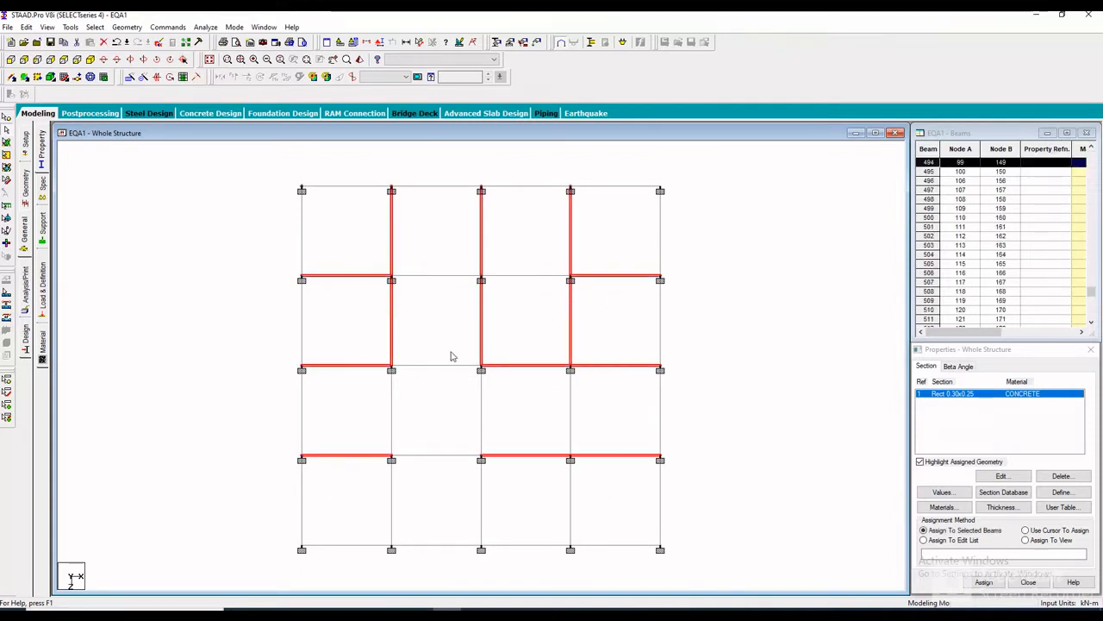
{"action": "left_click_drag", "start_coordinate": [455, 343], "coordinate": [424, 494], "text": "ctrl"}
{"action": "left_click_drag", "start_coordinate": [592, 394], "coordinate": [382, 436], "text": "ctrl"}
{"action": "left_click_drag", "start_coordinate": [473, 255], "coordinate": [446, 308], "text": "ctrl"}
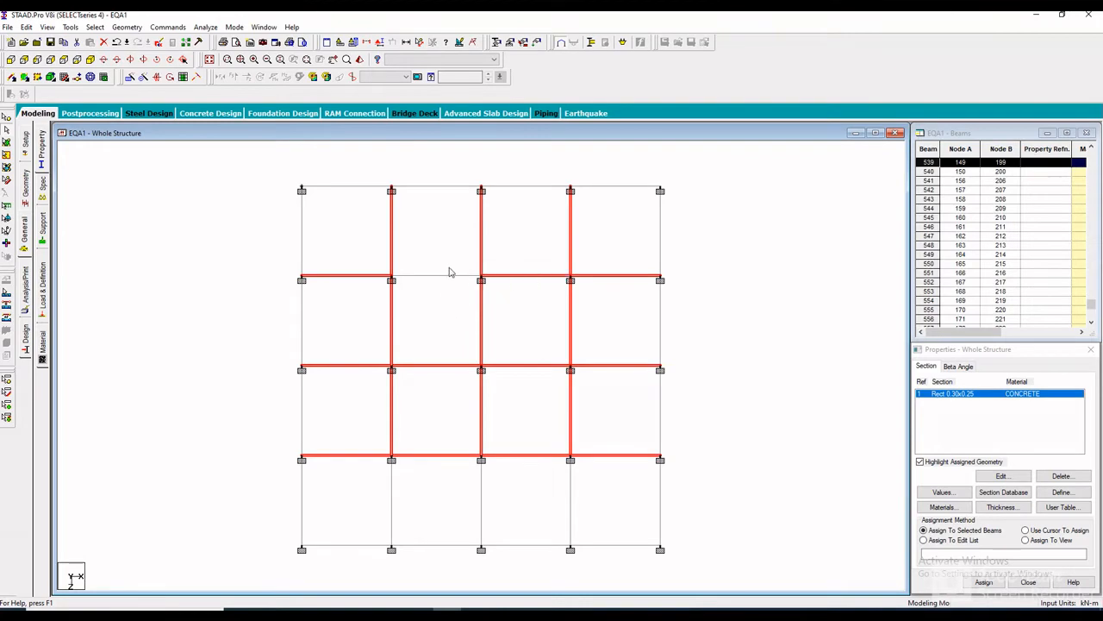
{"action": "left_click_drag", "start_coordinate": [614, 481], "coordinate": [342, 509], "text": "ctrl"}
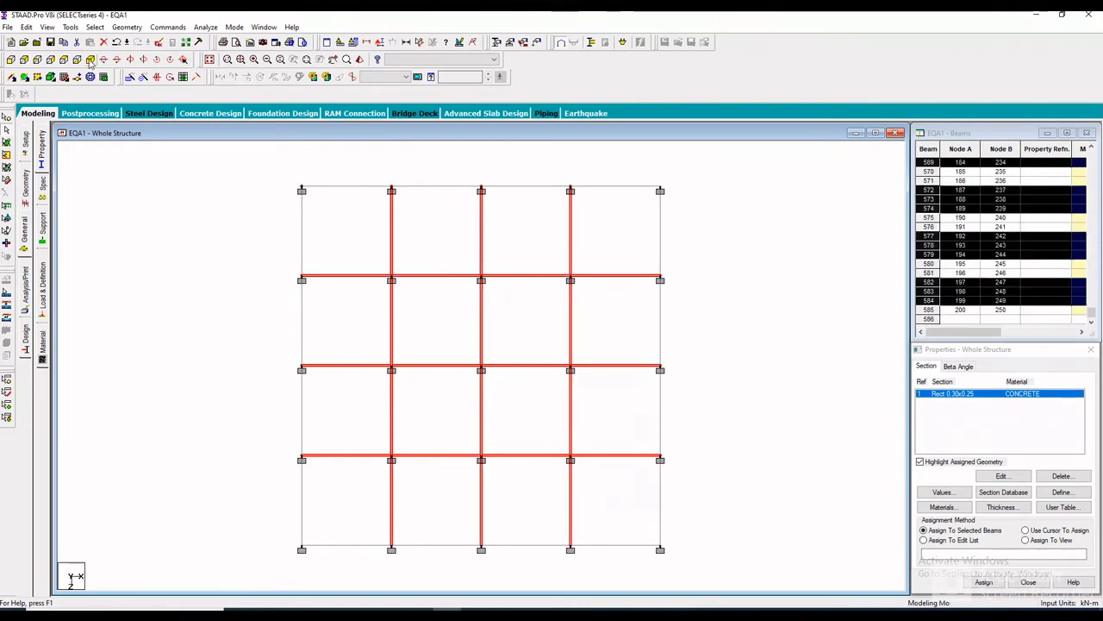
{"action": "left_click", "coordinate": [89, 59]}
{"action": "left_click", "coordinate": [983, 582]}
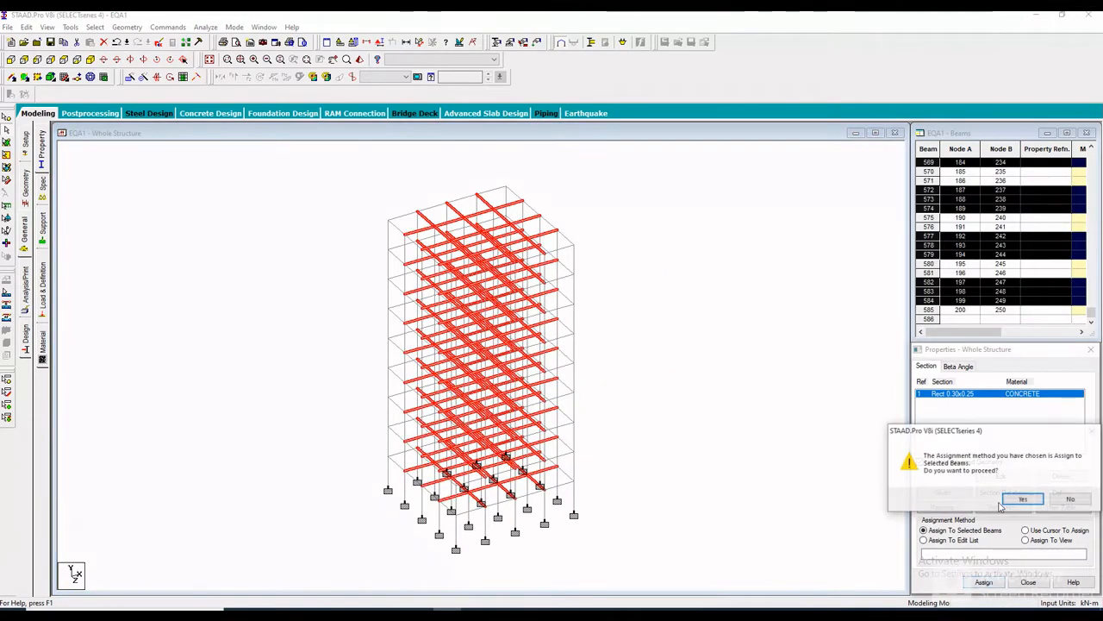
{"action": "left_click", "coordinate": [1021, 502]}
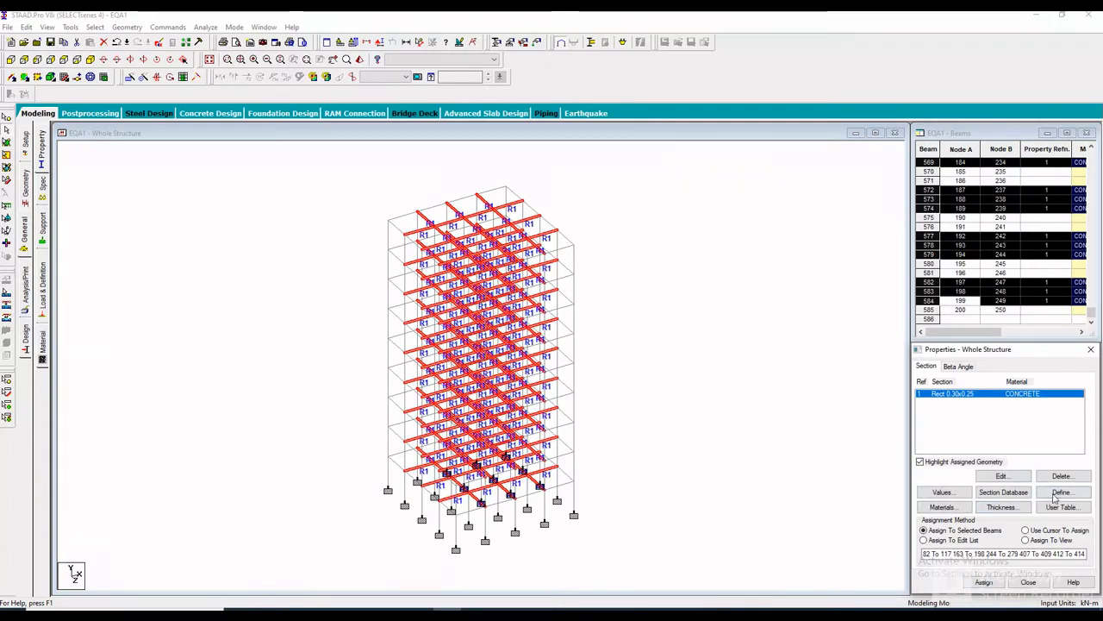
Define a second rectangular concrete section with YD 0.35 m and ZD 0.25 m.
{"action": "left_click", "coordinate": [1054, 496]}
{"action": "left_click", "coordinate": [388, 222]}
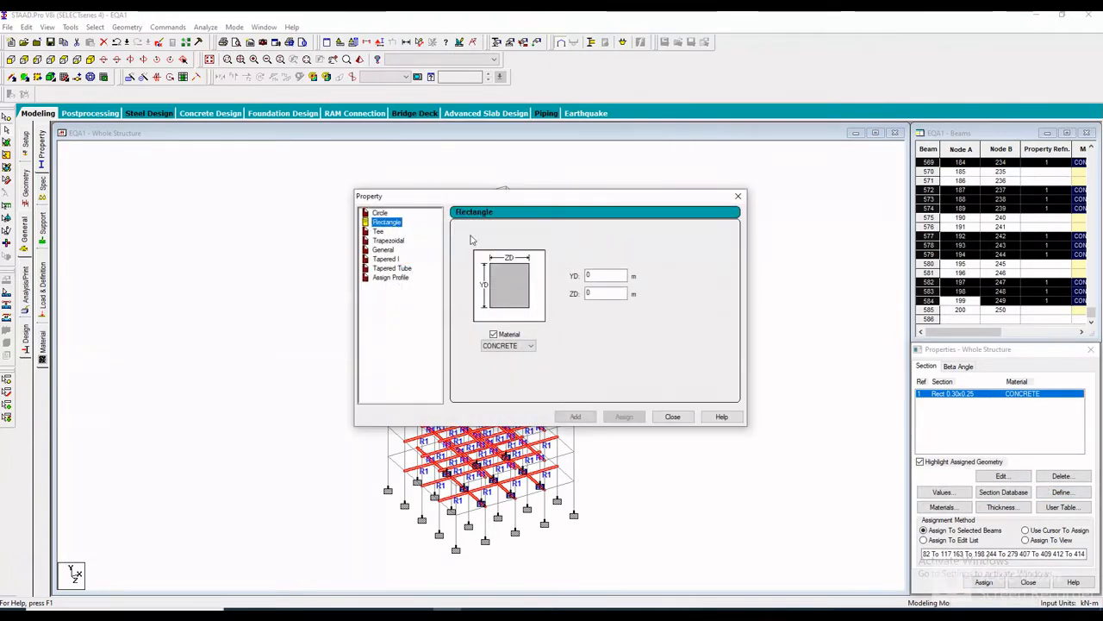
{"action": "type", "text": "35"}
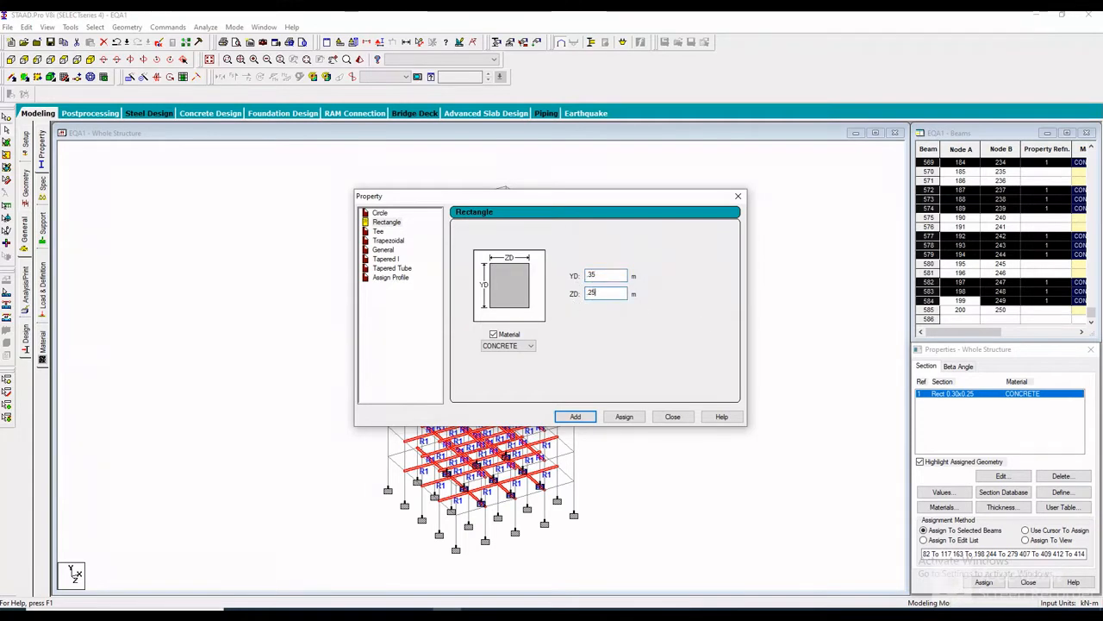
{"action": "left_click", "coordinate": [575, 416]}
{"action": "left_click", "coordinate": [673, 416]}
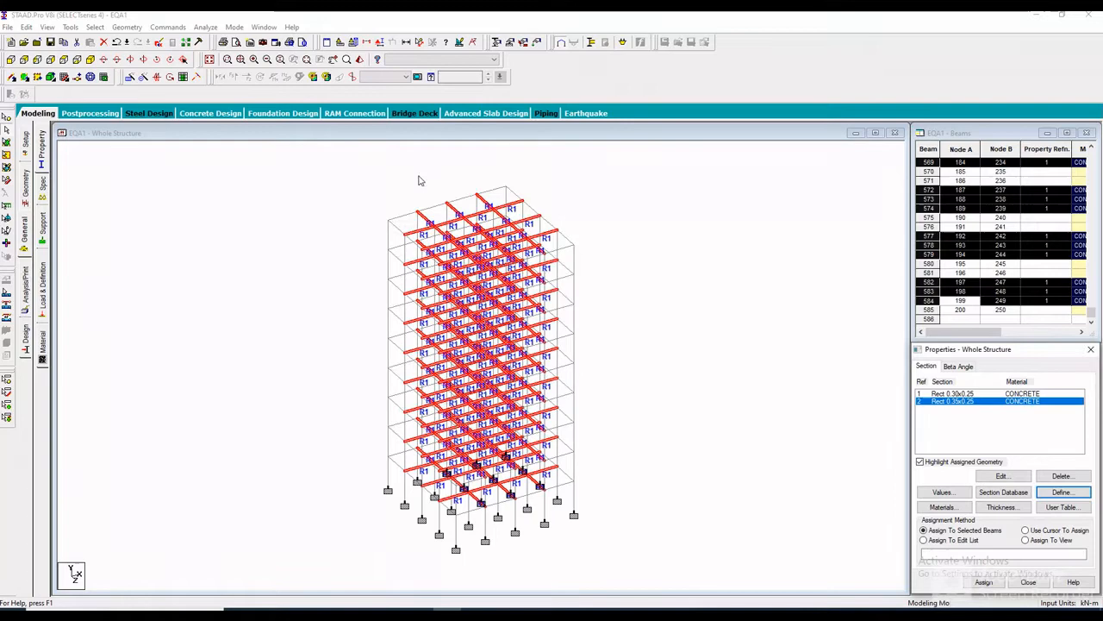
Clear the selection, select only the perimeter beams on all floors, and assign the 0.35 x 0.25 m concrete section to them.
{"action": "left_click", "coordinate": [95, 26]}
{"action": "left_click", "coordinate": [258, 349]}
{"action": "left_click", "coordinate": [64, 59]}
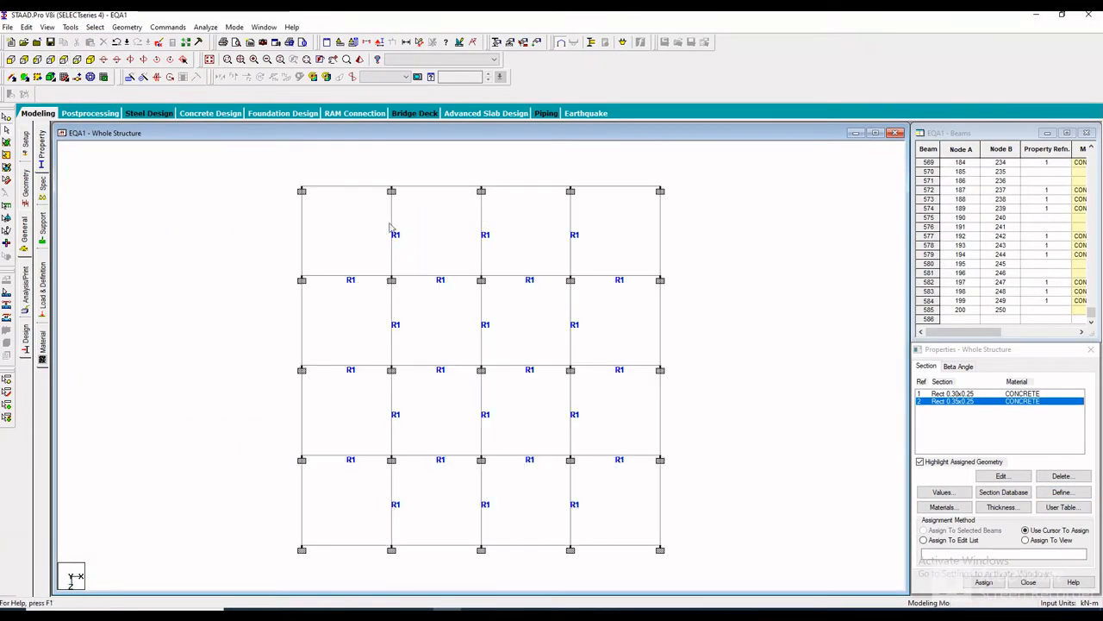
{"action": "left_click", "coordinate": [366, 186]}
{"action": "left_click", "coordinate": [433, 187], "text": "ctrl"}
{"action": "left_click", "coordinate": [528, 187], "text": "ctrl"}
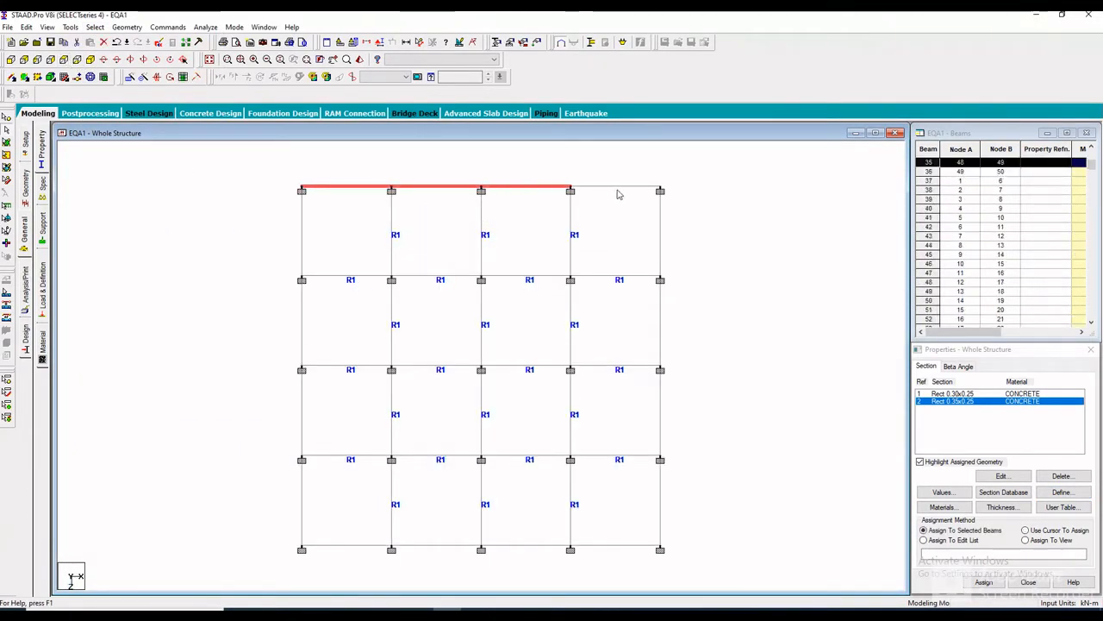
{"action": "left_click", "coordinate": [615, 188], "text": "ctrl"}
{"action": "left_click", "coordinate": [661, 241], "text": "ctrl"}
{"action": "left_click", "coordinate": [661, 349], "text": "ctrl"}
{"action": "left_click", "coordinate": [662, 422], "text": "ctrl"}
{"action": "left_click", "coordinate": [660, 521], "text": "ctrl"}
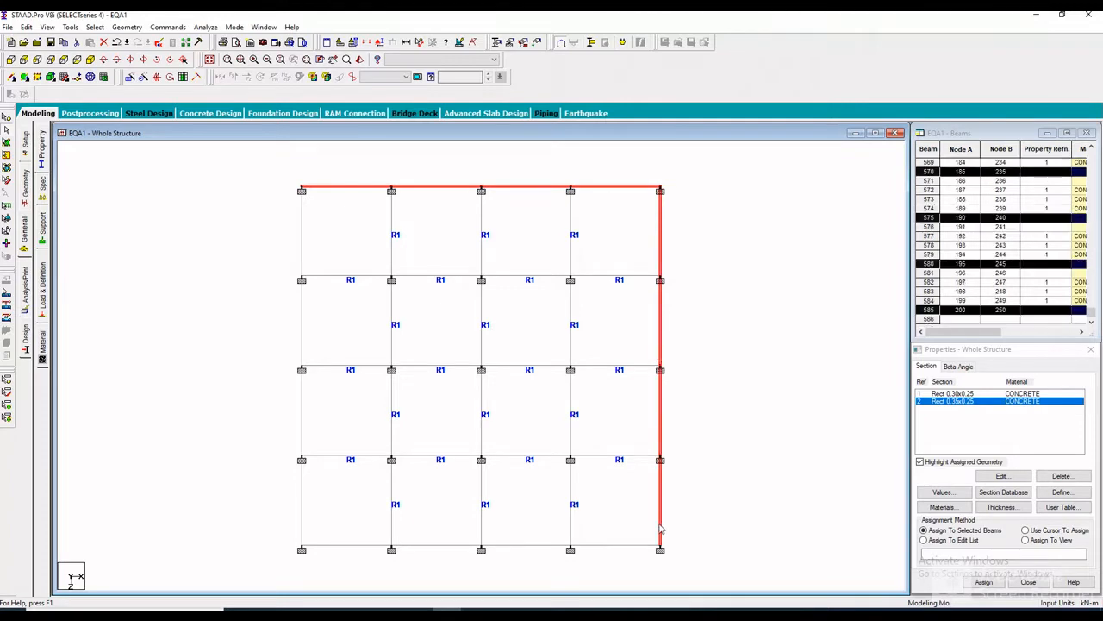
{"action": "left_click", "coordinate": [613, 549], "text": "ctrl"}
{"action": "left_click", "coordinate": [526, 549], "text": "ctrl"}
{"action": "left_click", "coordinate": [458, 549], "text": "ctrl"}
{"action": "left_click", "coordinate": [347, 550], "text": "ctrl"}
{"action": "left_click", "coordinate": [301, 500], "text": "ctrl"}
{"action": "left_click", "coordinate": [301, 418], "text": "ctrl"}
{"action": "left_click", "coordinate": [312, 460], "text": "ctrl"}
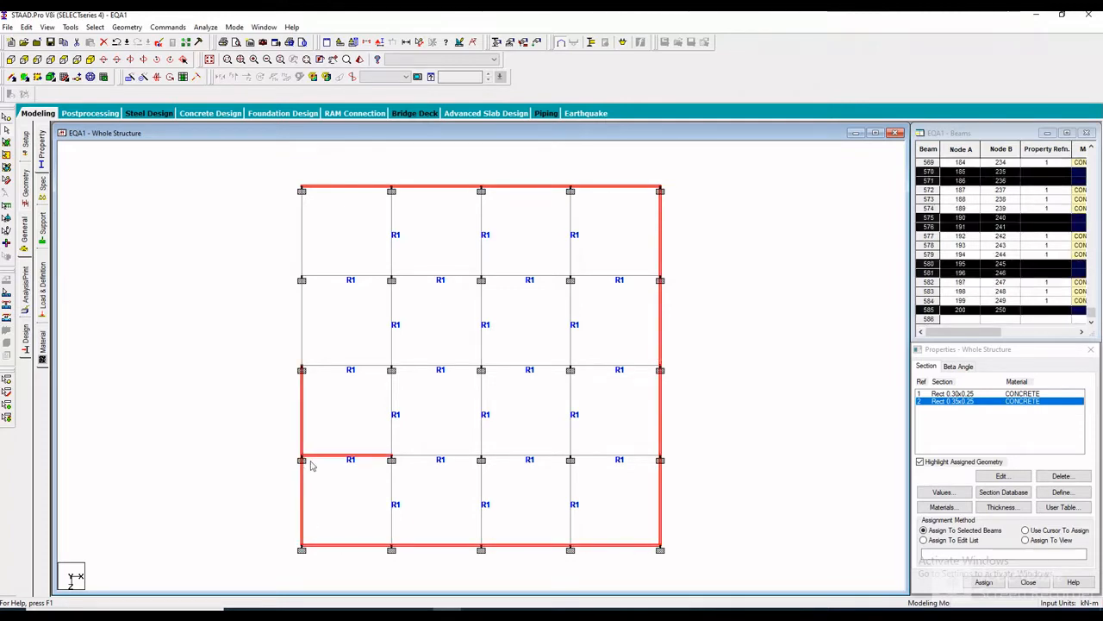
{"action": "left_click", "coordinate": [314, 459], "text": "ctrl"}
{"action": "left_click", "coordinate": [301, 307], "text": "ctrl"}
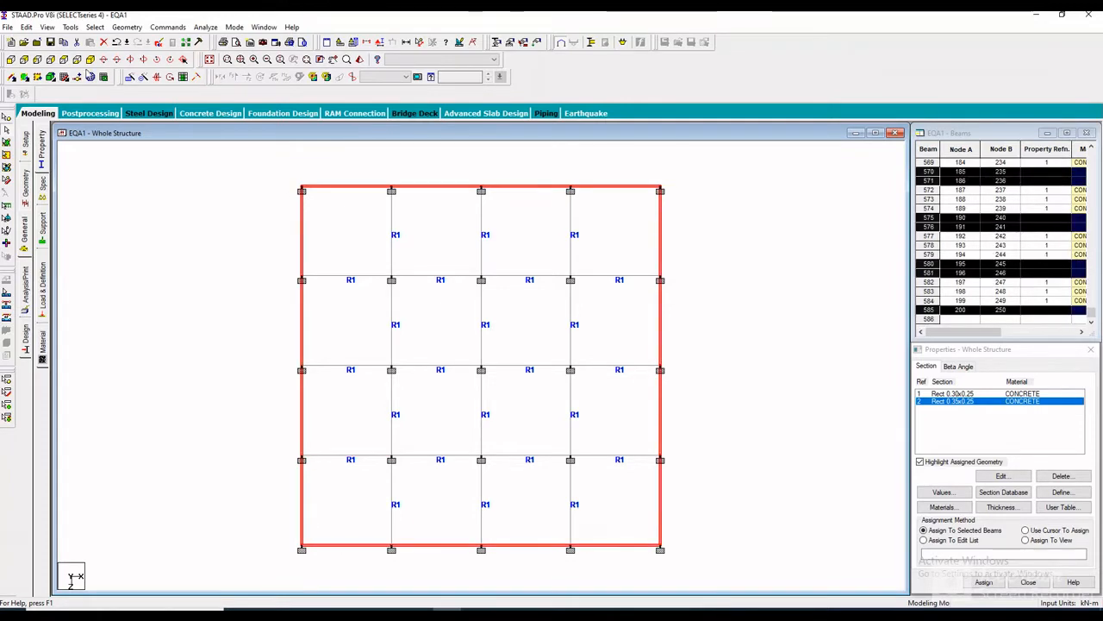
{"action": "left_click", "coordinate": [90, 76]}
{"action": "key", "text": "Left"}
{"action": "key", "text": "Left"}
{"action": "key", "text": "Left"}
{"action": "key", "text": "Left"}
{"action": "key", "text": "Left"}
{"action": "key", "text": "Left"}
{"action": "key", "text": "Left"}
{"action": "key", "text": "Left"}
{"action": "key", "text": "Left"}
{"action": "key", "text": "Left"}
{"action": "key", "text": "Left"}
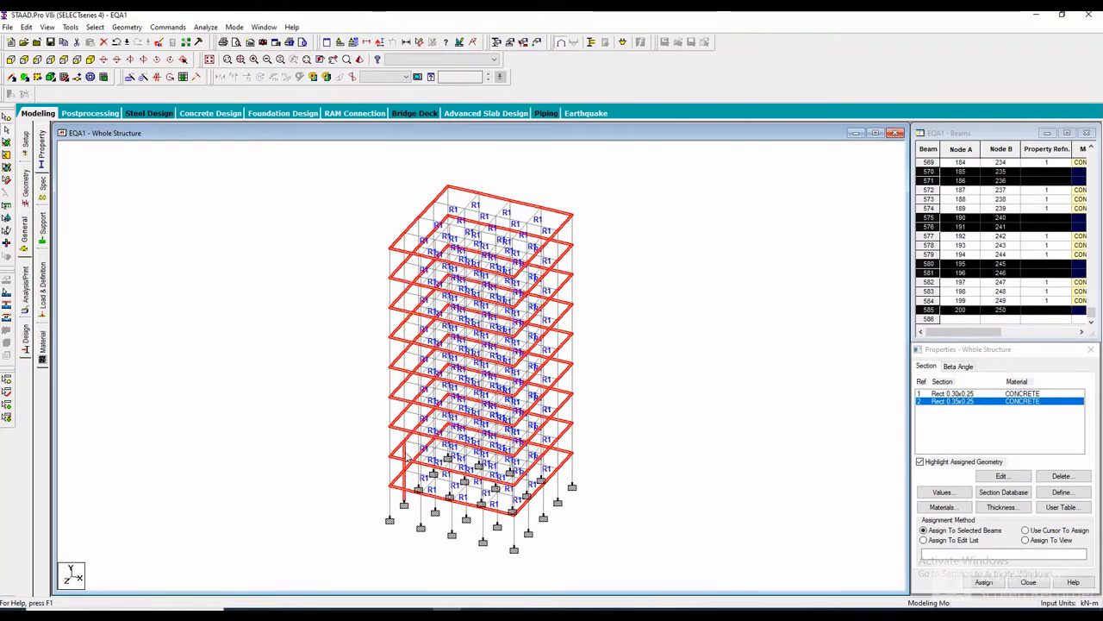
{"action": "left_click", "coordinate": [984, 582]}
{"action": "left_click", "coordinate": [1023, 496]}
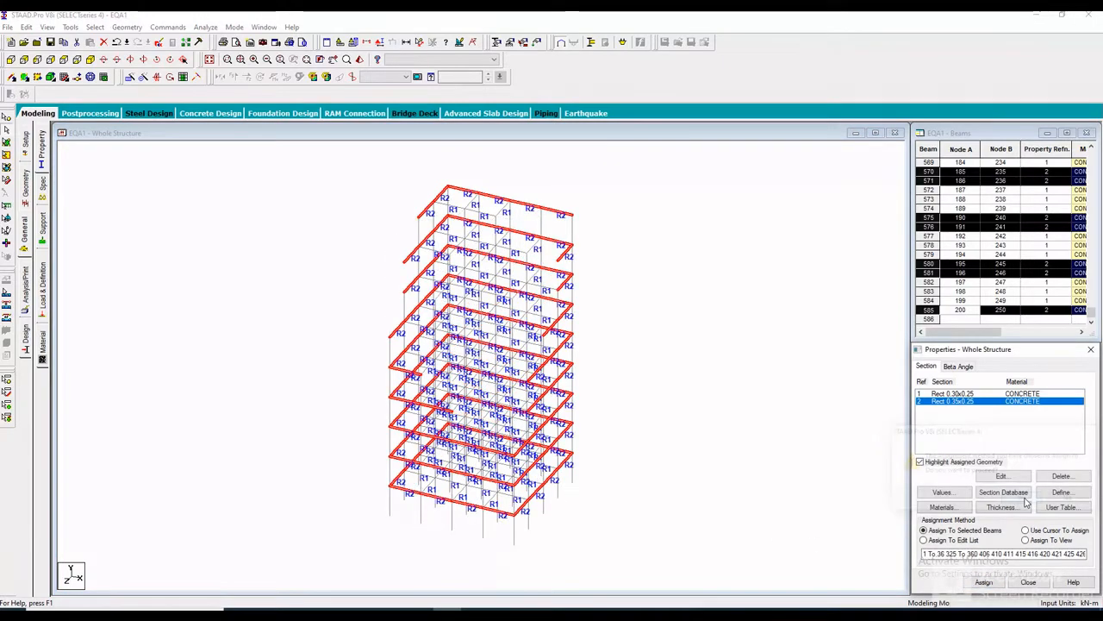
Define a third rectangular concrete section with YD 0.25 m and ZD 0.4 m.
{"action": "left_click", "coordinate": [1061, 491]}
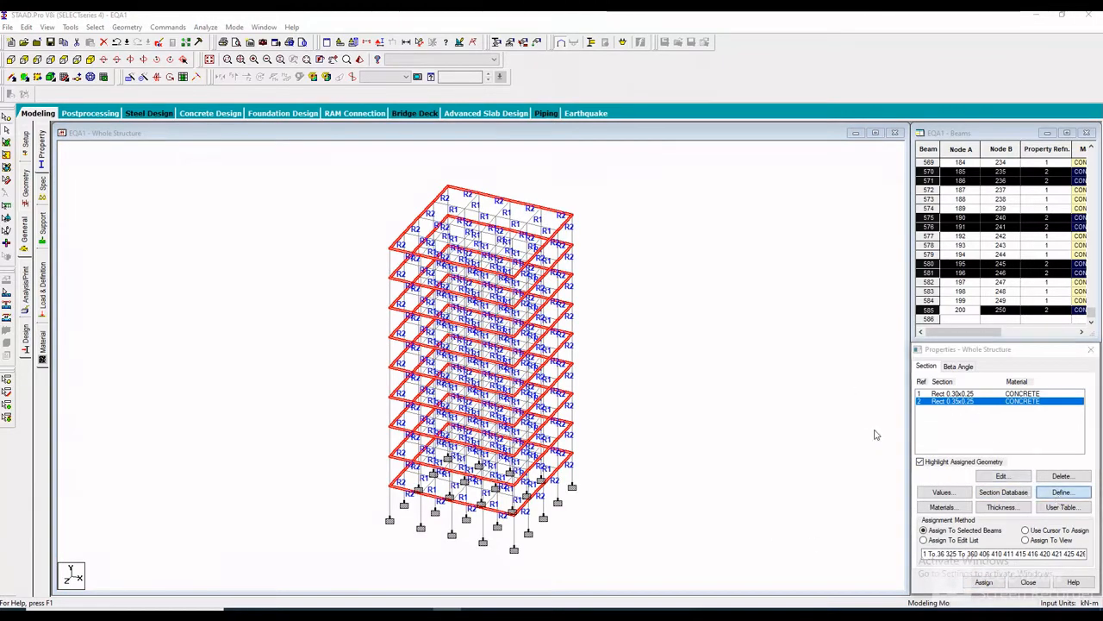
{"action": "left_click", "coordinate": [386, 221]}
{"action": "double_click", "coordinate": [589, 275]}
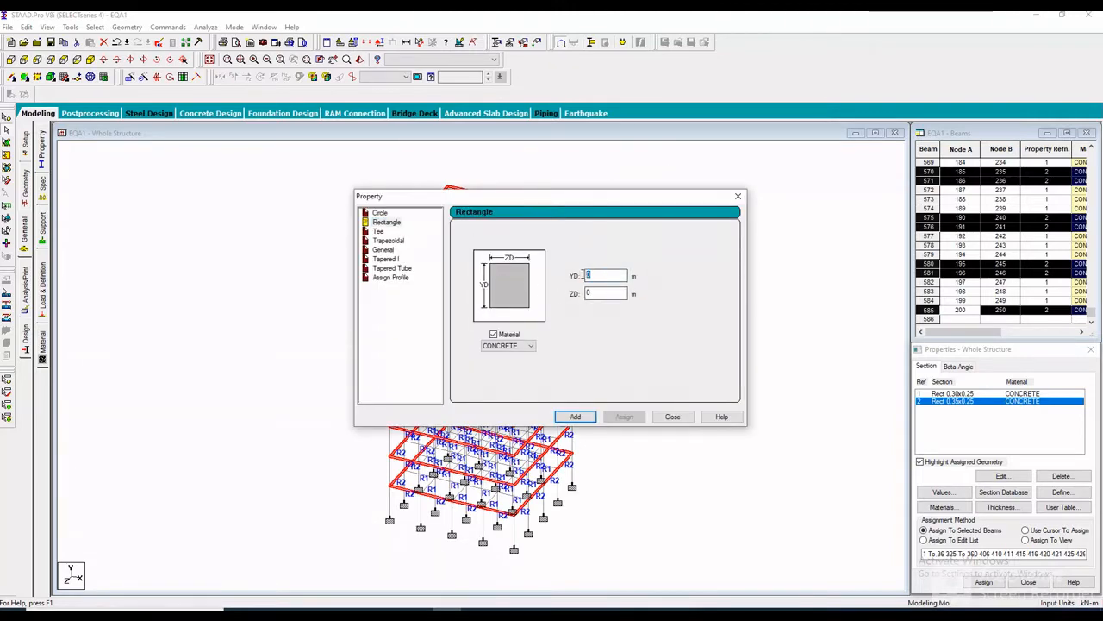
{"action": "type", "text": "25"}
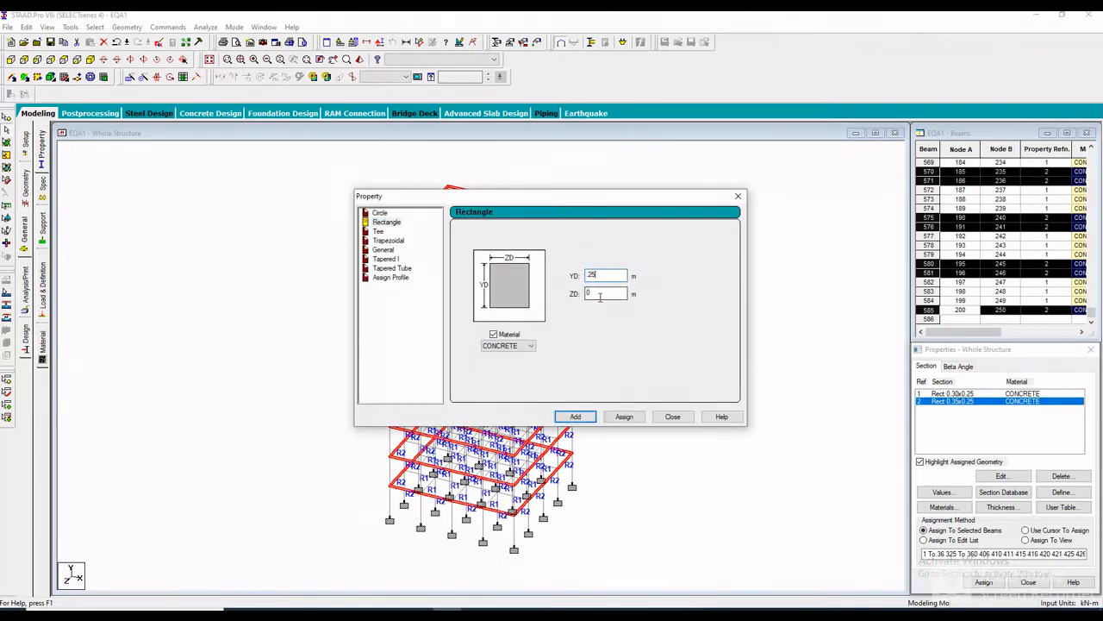
{"action": "double_click", "coordinate": [600, 294]}
{"action": "type", "text": ".4"}
{"action": "left_click", "coordinate": [575, 416]}
{"action": "left_click", "coordinate": [672, 417]}
Select all members with a missing property and assign the 0.25 x 0.40 m concrete section to them.
{"action": "left_click", "coordinate": [95, 27]}
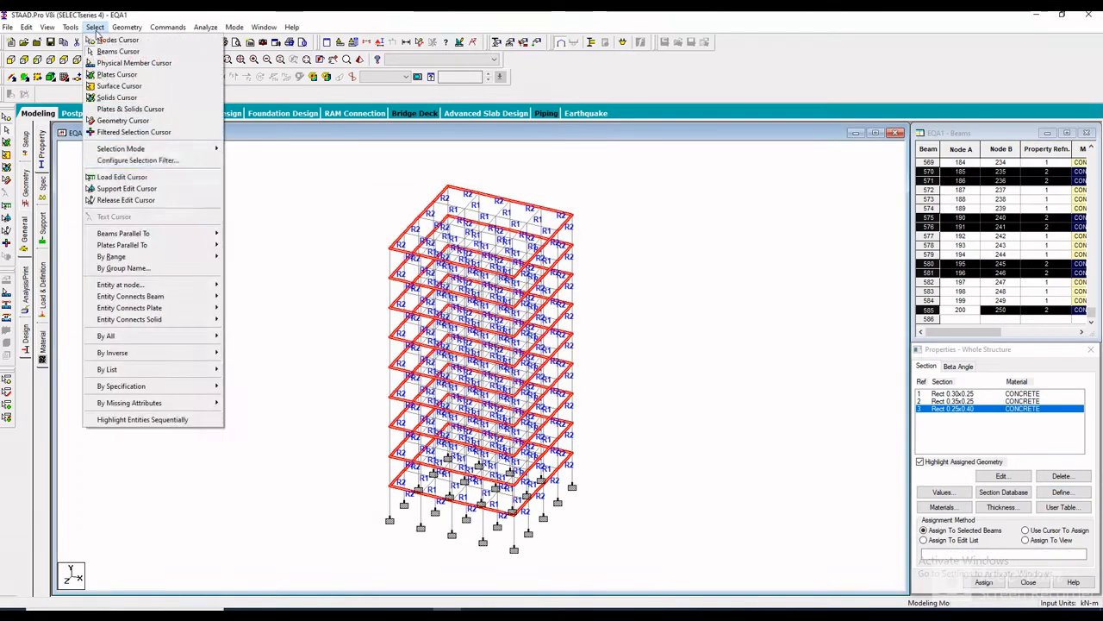
{"action": "mouse_move", "coordinate": [194, 405]}
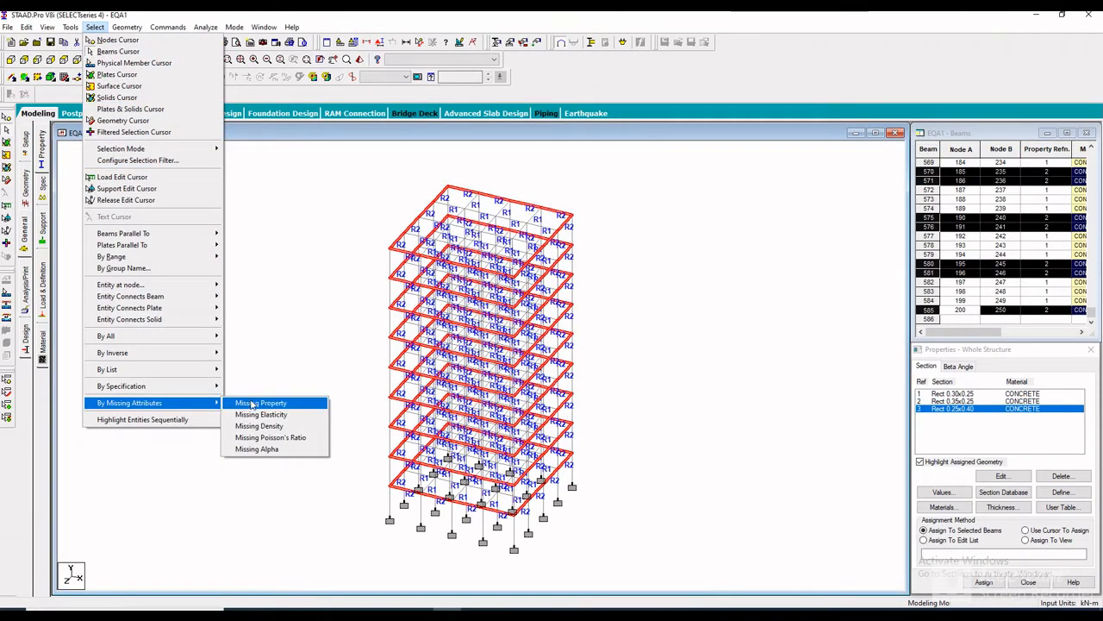
{"action": "left_click", "coordinate": [256, 402]}
{"action": "left_click", "coordinate": [984, 582]}
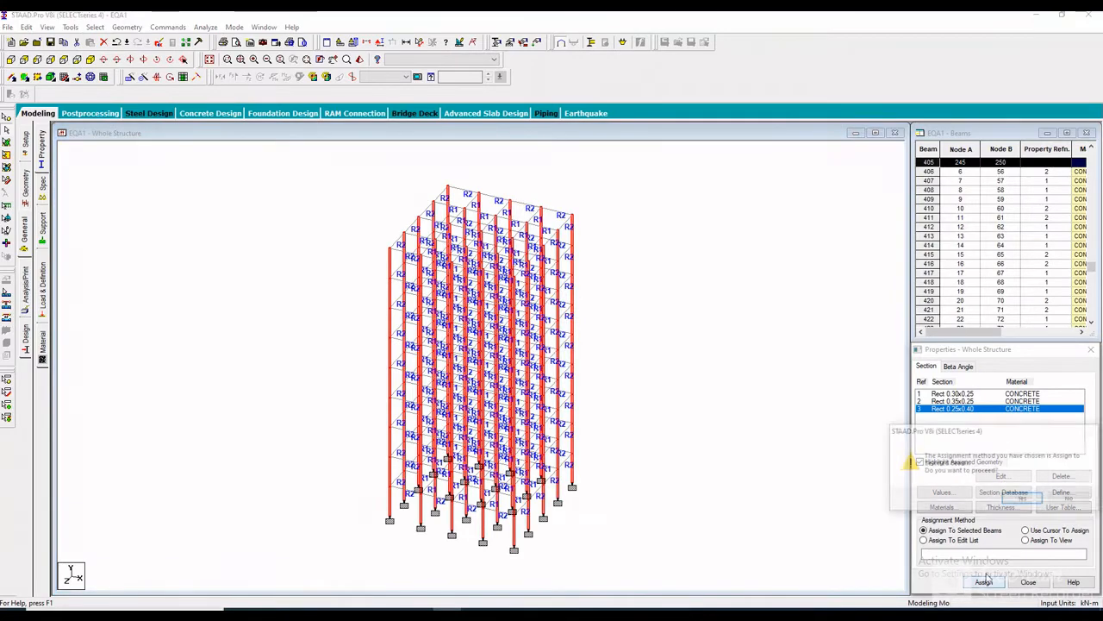
{"action": "left_click", "coordinate": [1011, 500]}
{"action": "left_click", "coordinate": [943, 401]}
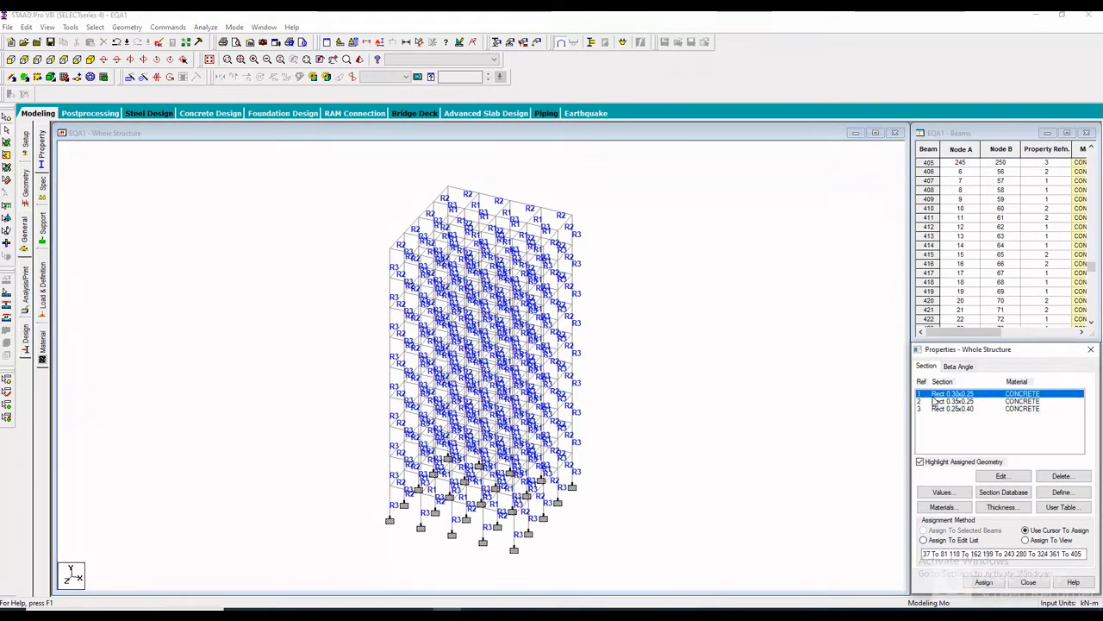
{"action": "left_click", "coordinate": [948, 409]}
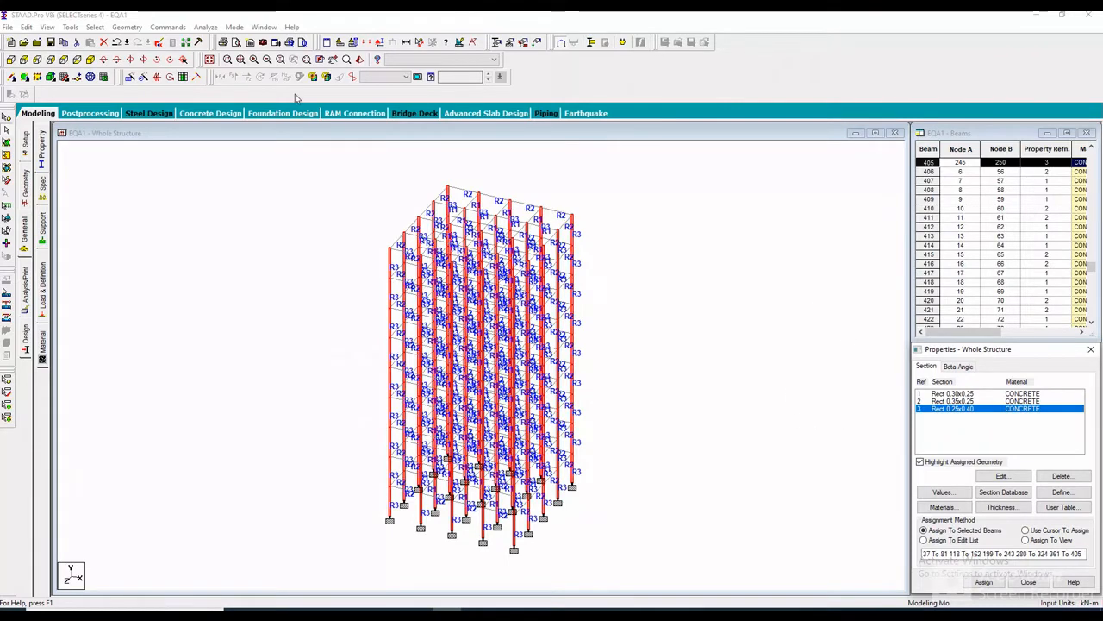
Create primary load case 1 with loading type Dead and the title DL.
{"action": "left_click", "coordinate": [41, 291]}
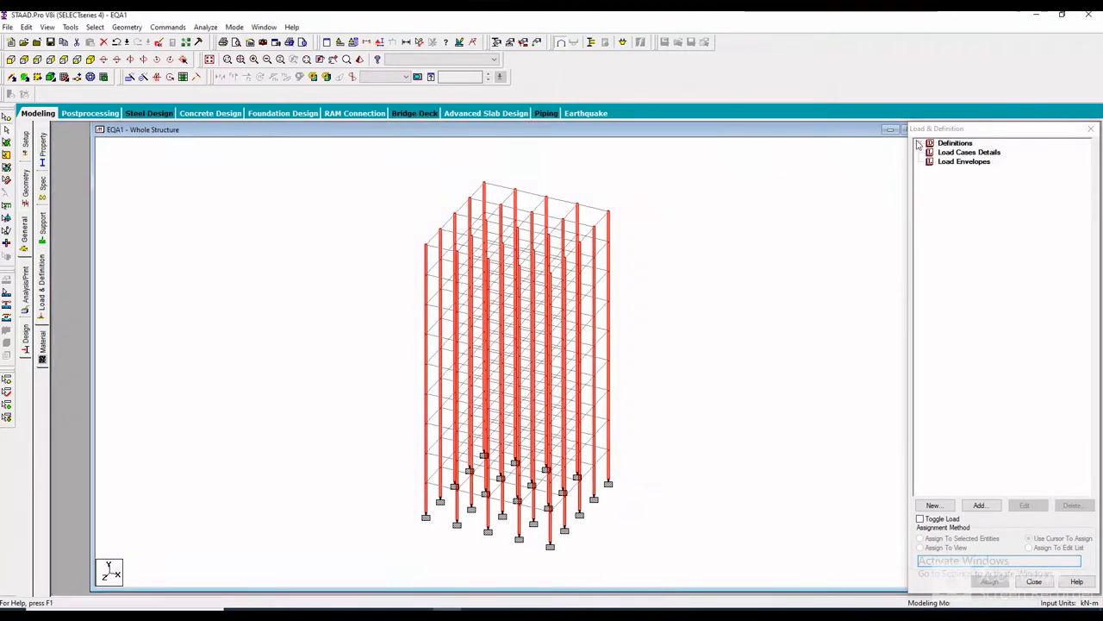
{"action": "left_click", "coordinate": [831, 200]}
{"action": "left_click", "coordinate": [959, 152]}
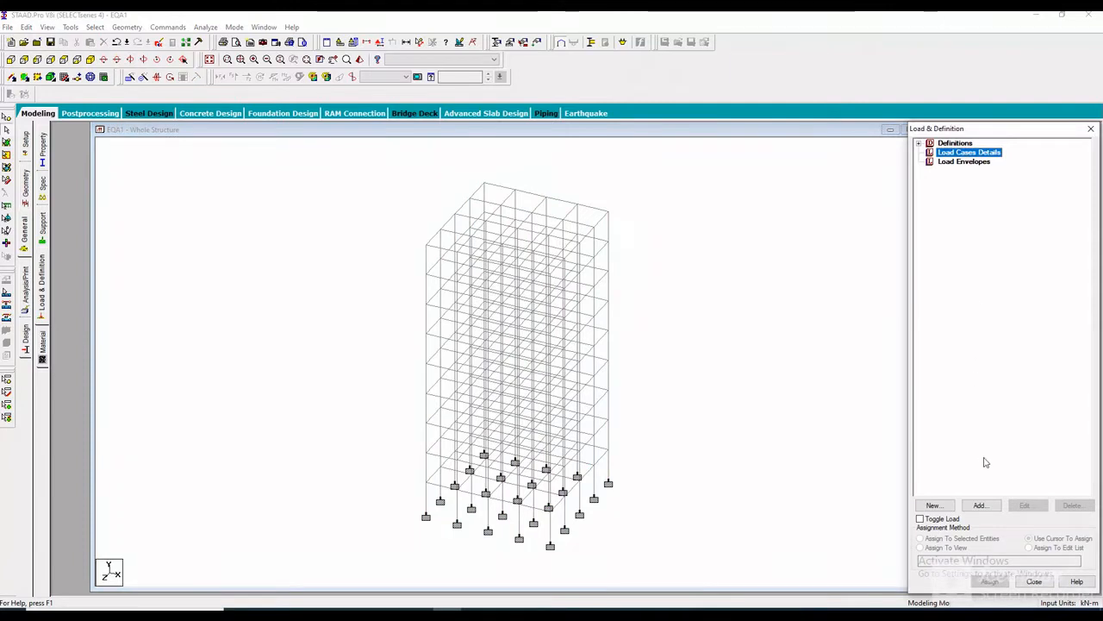
{"action": "left_click", "coordinate": [990, 507]}
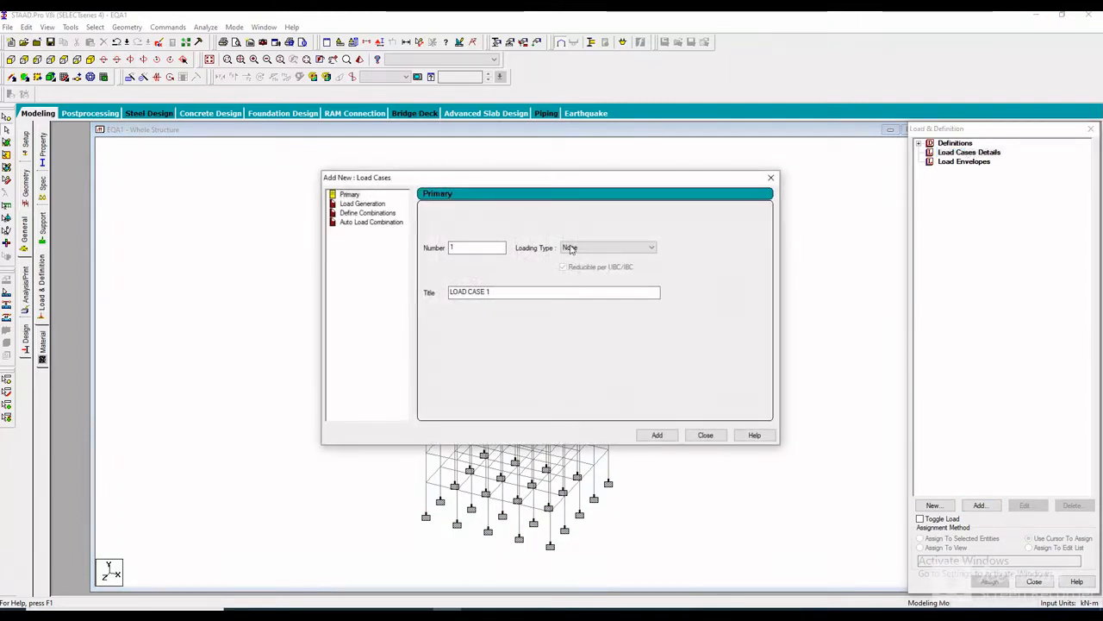
{"action": "left_click", "coordinate": [572, 247]}
{"action": "left_click", "coordinate": [572, 259]}
{"action": "left_click_drag", "start_coordinate": [551, 291], "coordinate": [403, 281]}
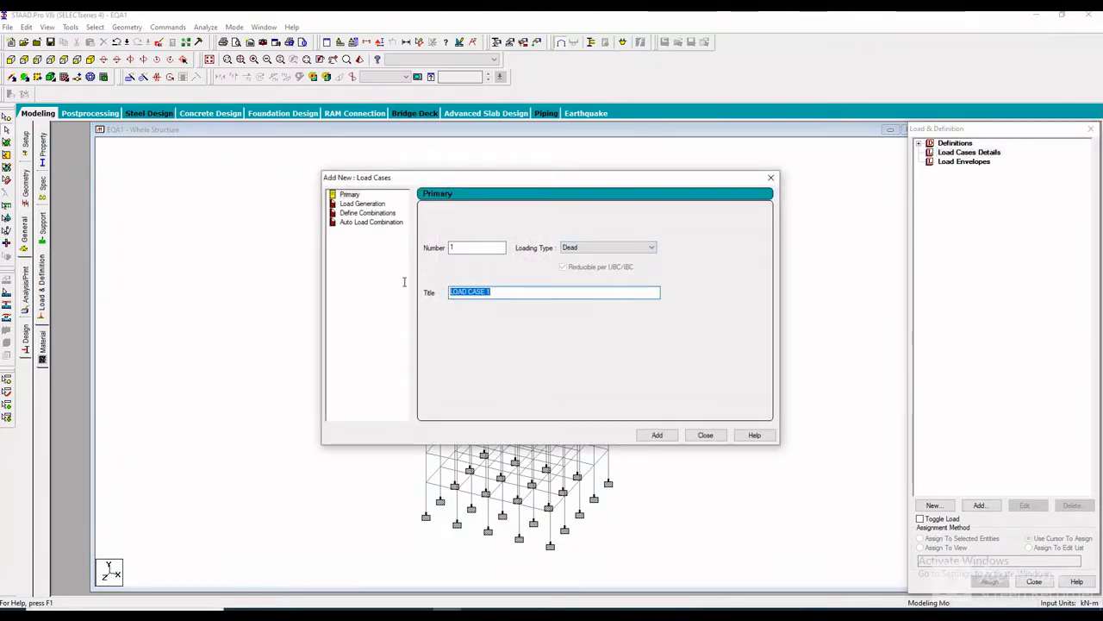
{"action": "type", "text": "DL"}
{"action": "key", "text": "Return"}
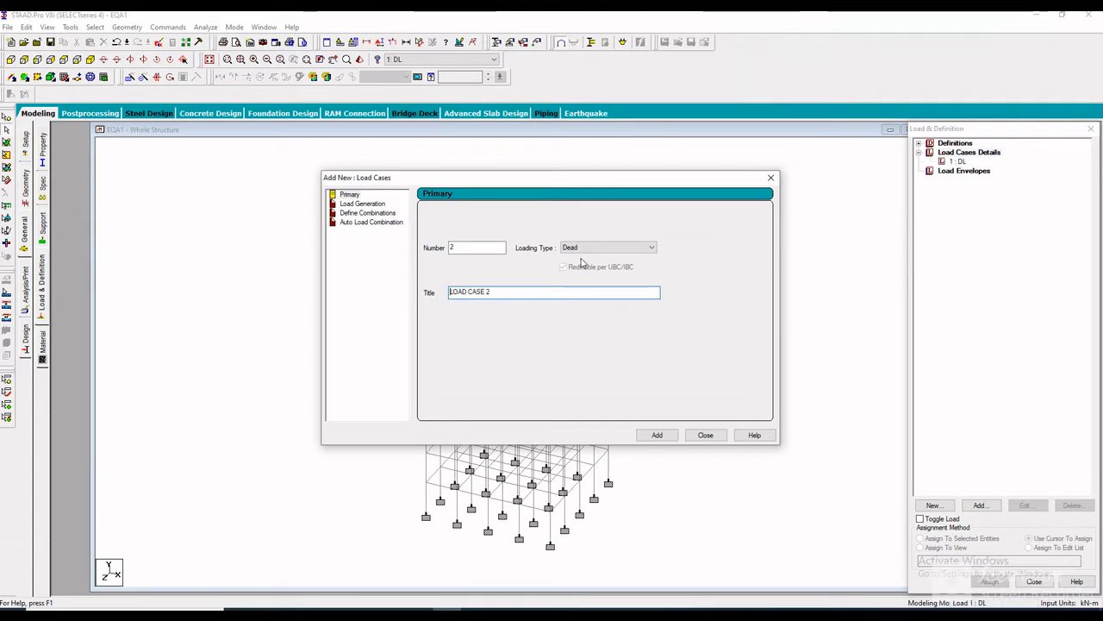
Create primary load case 2 with loading type Live and the title LL.
{"action": "left_click", "coordinate": [579, 249]}
{"action": "left_click", "coordinate": [580, 249]}
{"action": "left_click", "coordinate": [580, 249]}
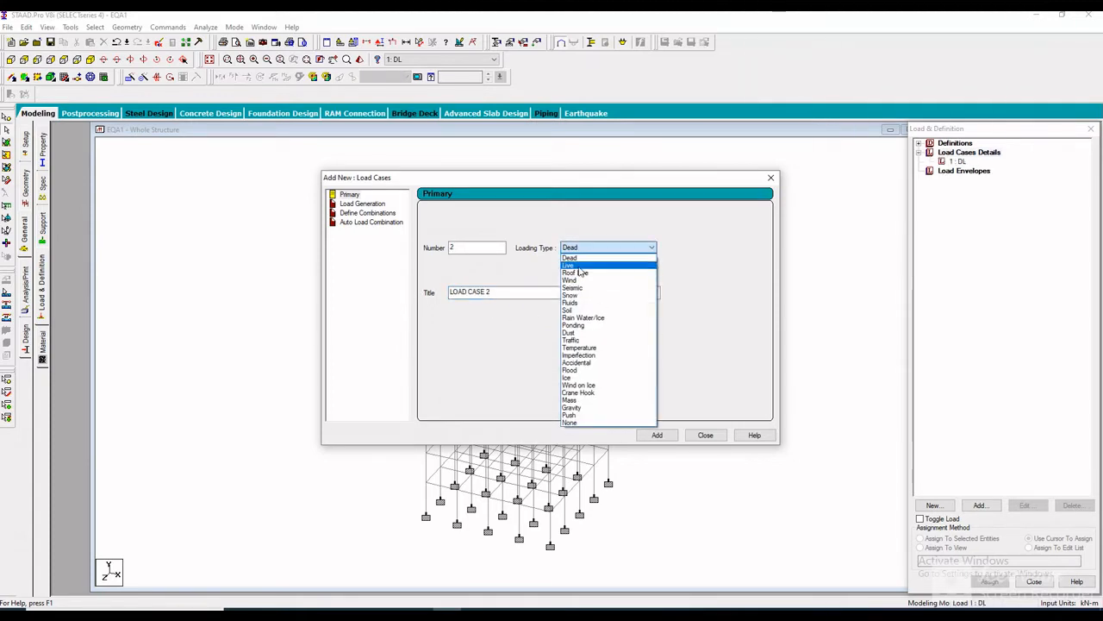
{"action": "left_click", "coordinate": [572, 256]}
{"action": "left_click_drag", "start_coordinate": [535, 292], "coordinate": [386, 292]}
{"action": "type", "text": "LL"}
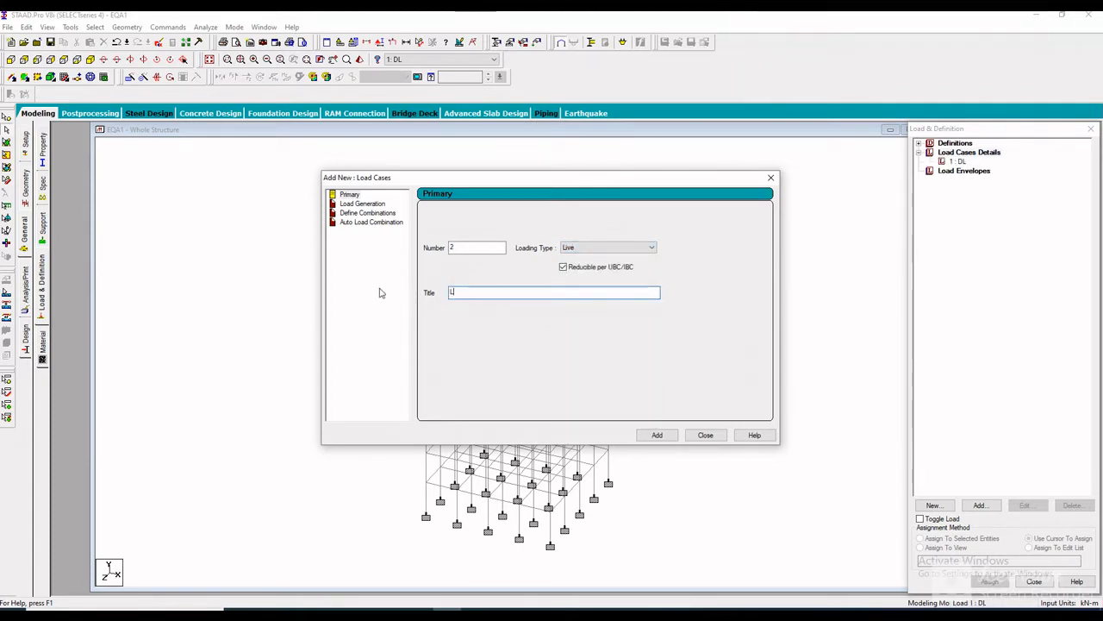
{"action": "key", "text": "Return"}
Create primary load case 3 with loading type None and the title RS, and finish adding load cases.
{"action": "left_click", "coordinate": [604, 249]}
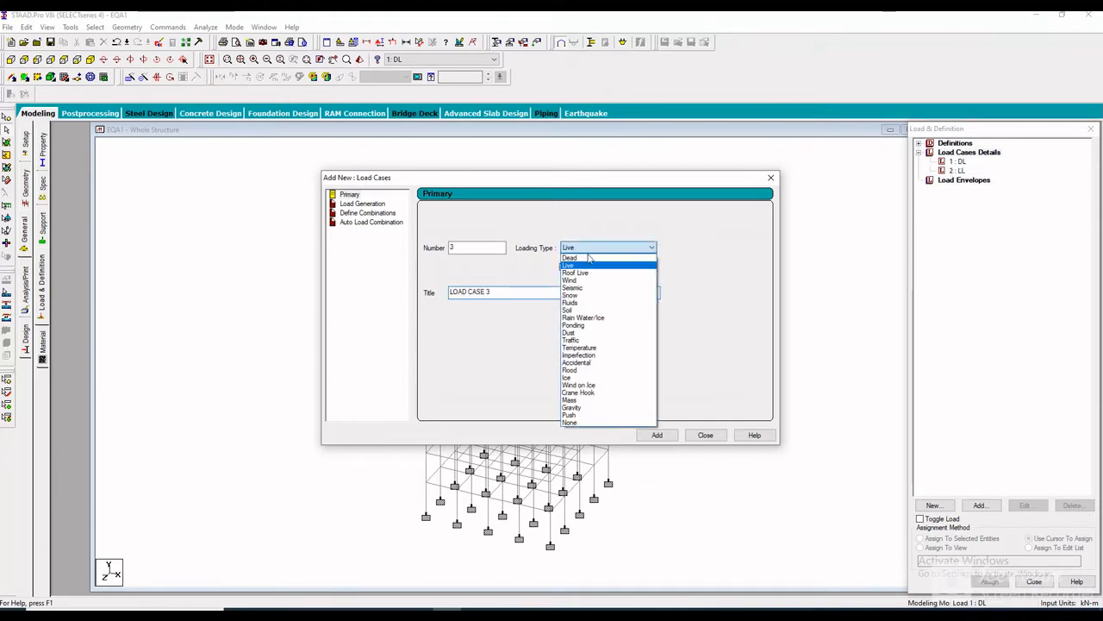
{"action": "left_click", "coordinate": [583, 427]}
{"action": "left_click_drag", "start_coordinate": [506, 294], "coordinate": [408, 284]}
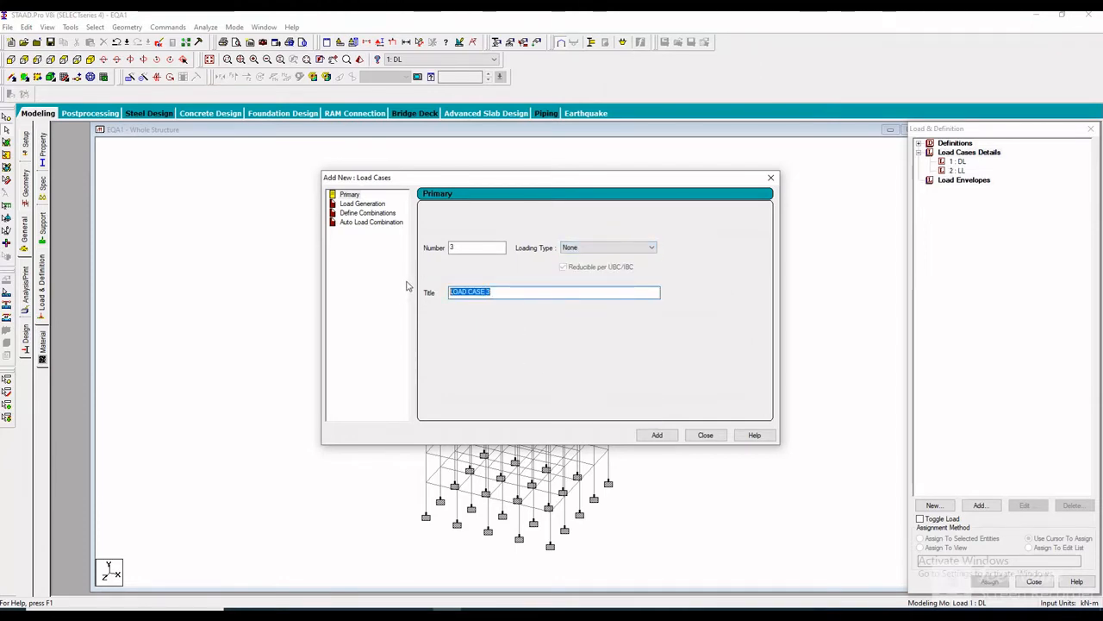
{"action": "type", "text": "RS"}
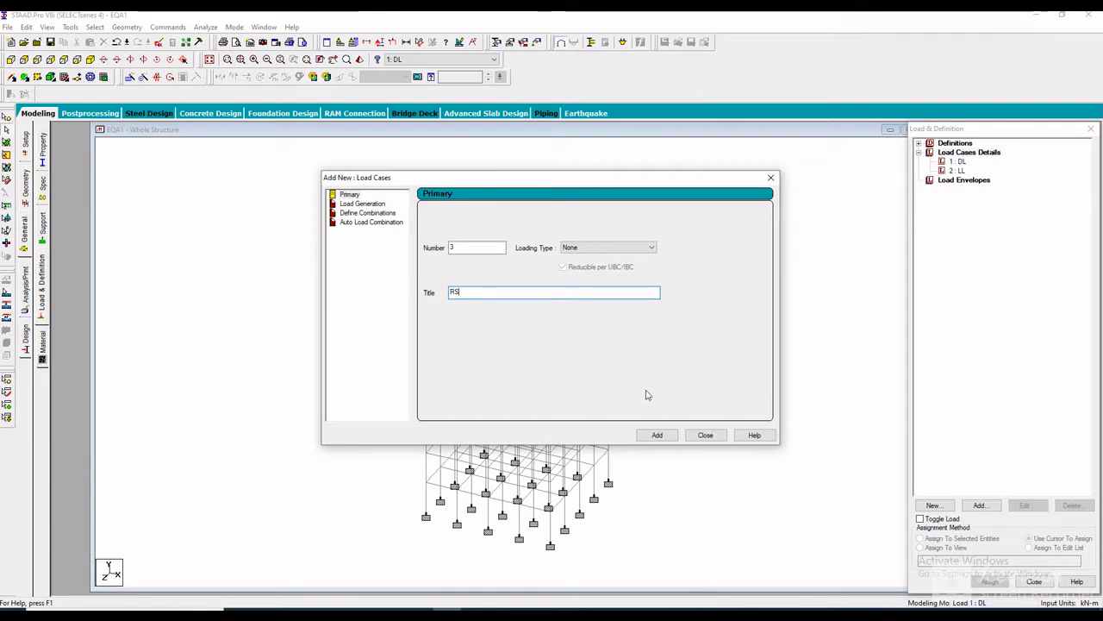
{"action": "left_click", "coordinate": [657, 435]}
{"action": "left_click", "coordinate": [706, 434]}
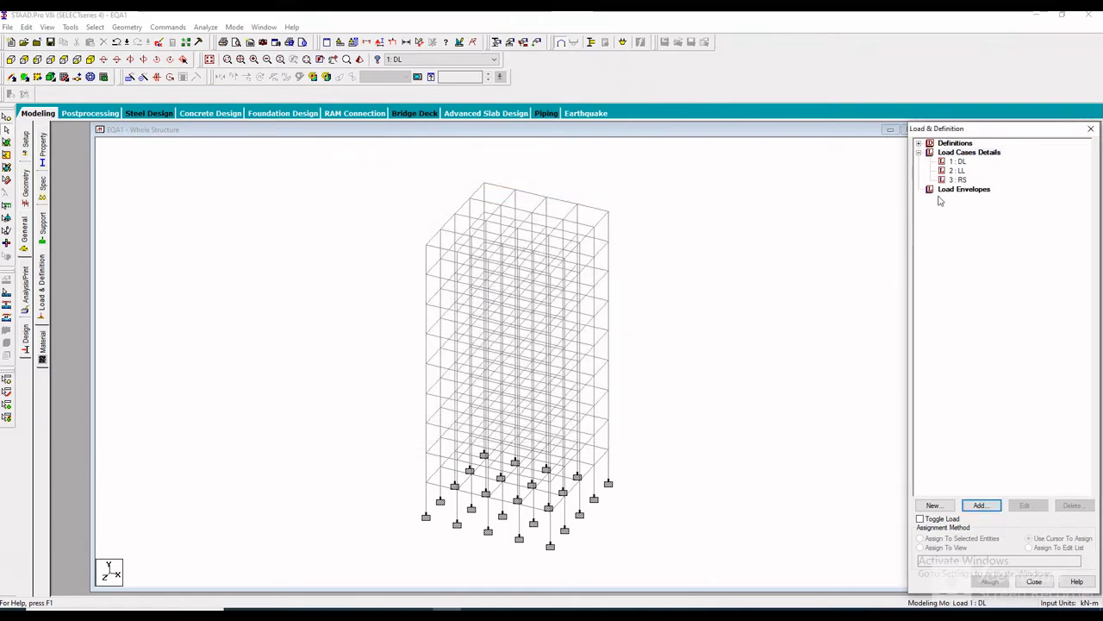
Add a selfweight load in the Y direction with factor -1 to load case DL.
{"action": "left_click", "coordinate": [989, 504]}
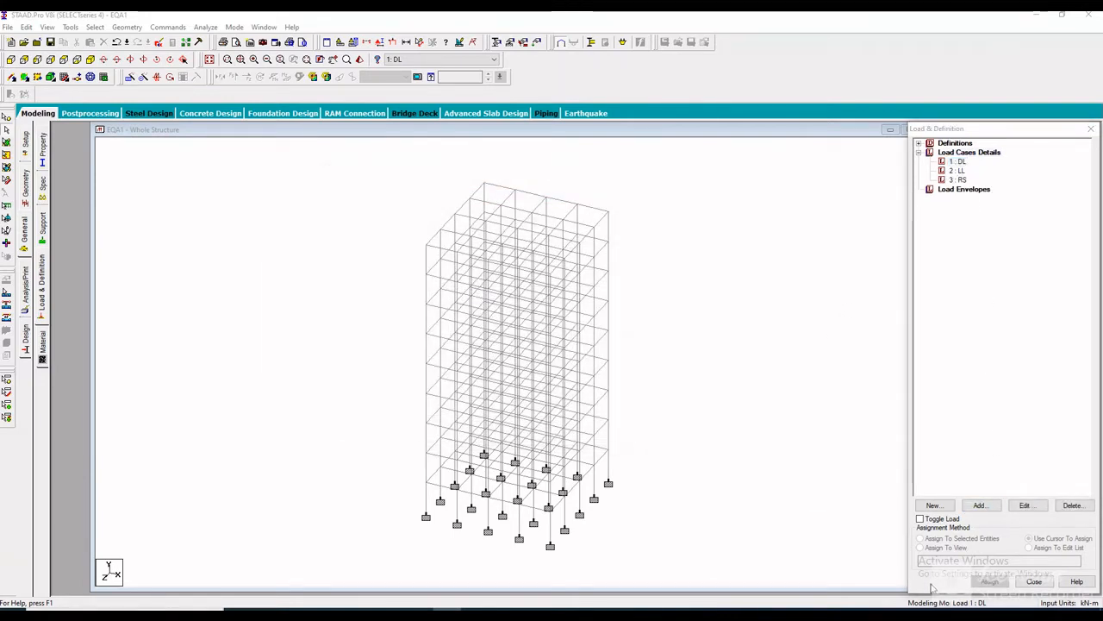
{"action": "left_click", "coordinate": [706, 485]}
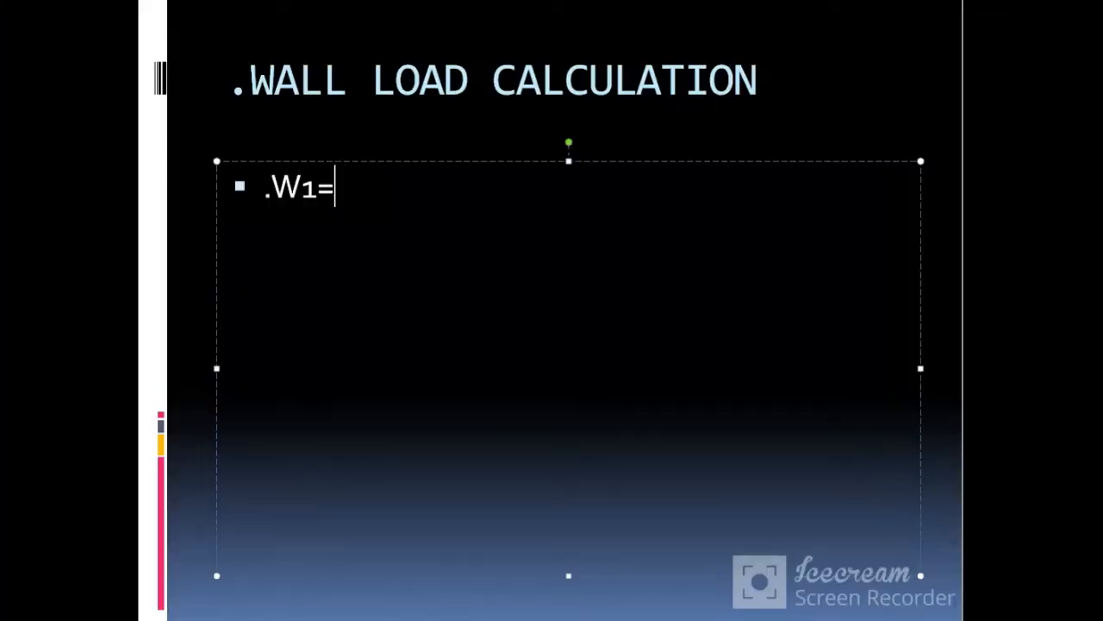
On the wall load calculation slide, write W1 as .250*1*3*16= 12 with the note (BRICK THICKNESS=.250,H=3,UNIT WT=16).
{"action": "type", "text": ".250*1*3*16="}
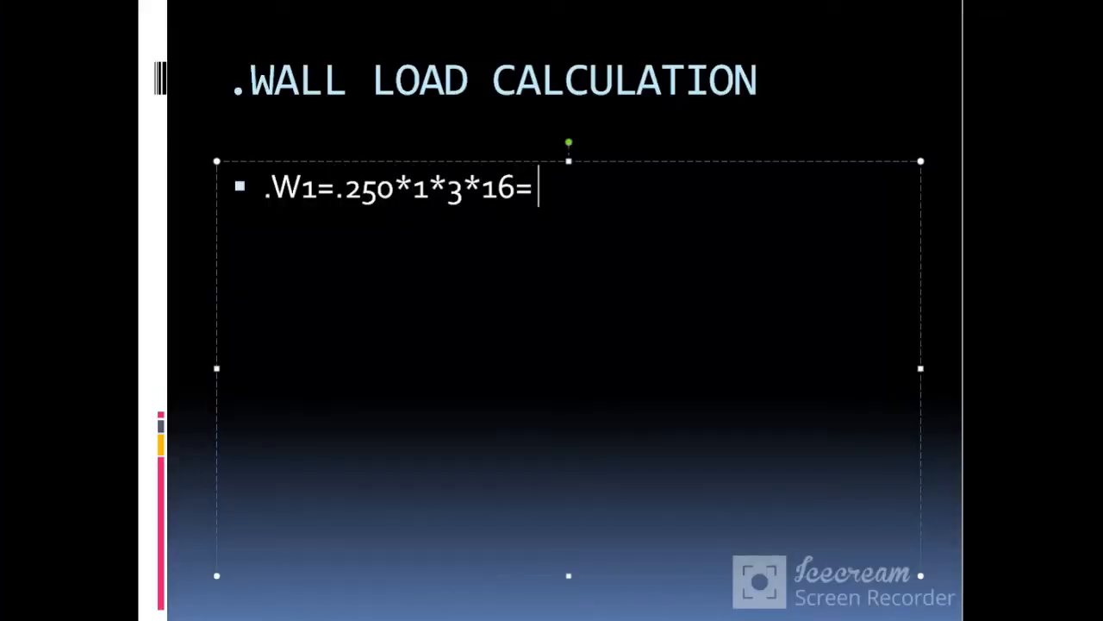
{"action": "type", "text": " 12"}
{"action": "key", "text": "Return"}
{"action": "type", "text": "W1=.250*1*3*16= 12 ("}
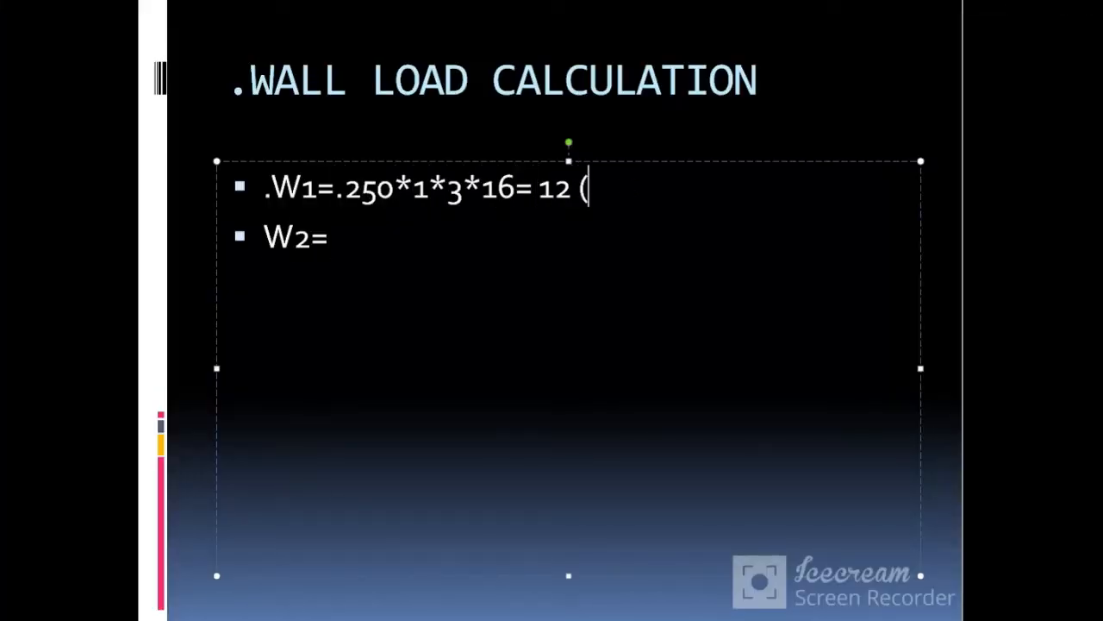
{"action": "type", "text": "BRICK THICKNESS=.250,H"}
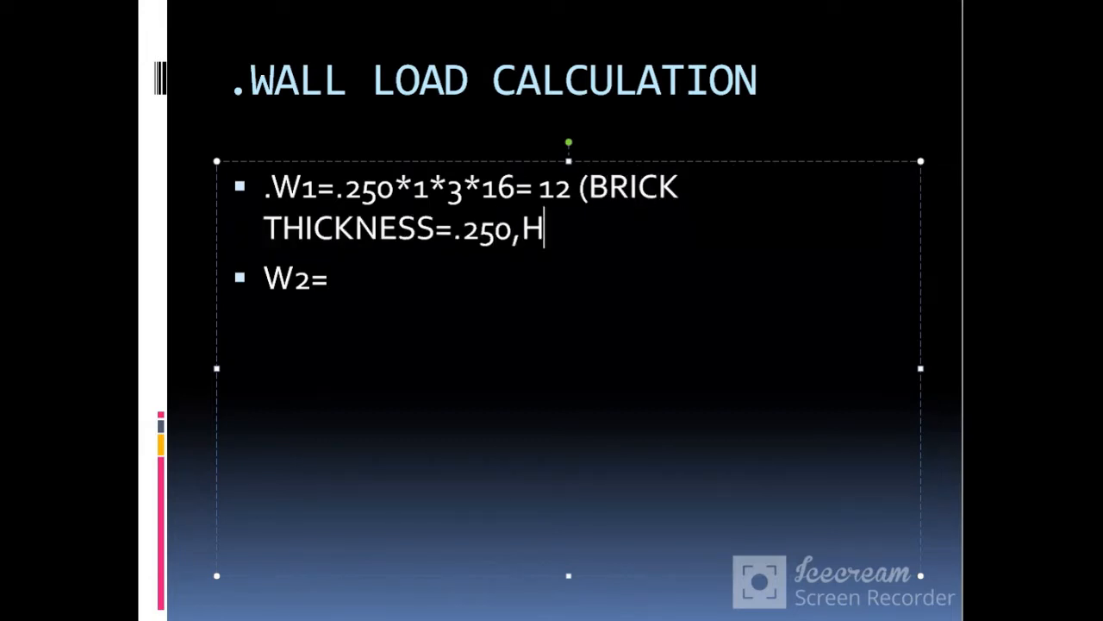
{"action": "type", "text": "=3,UNIT WT=16"}
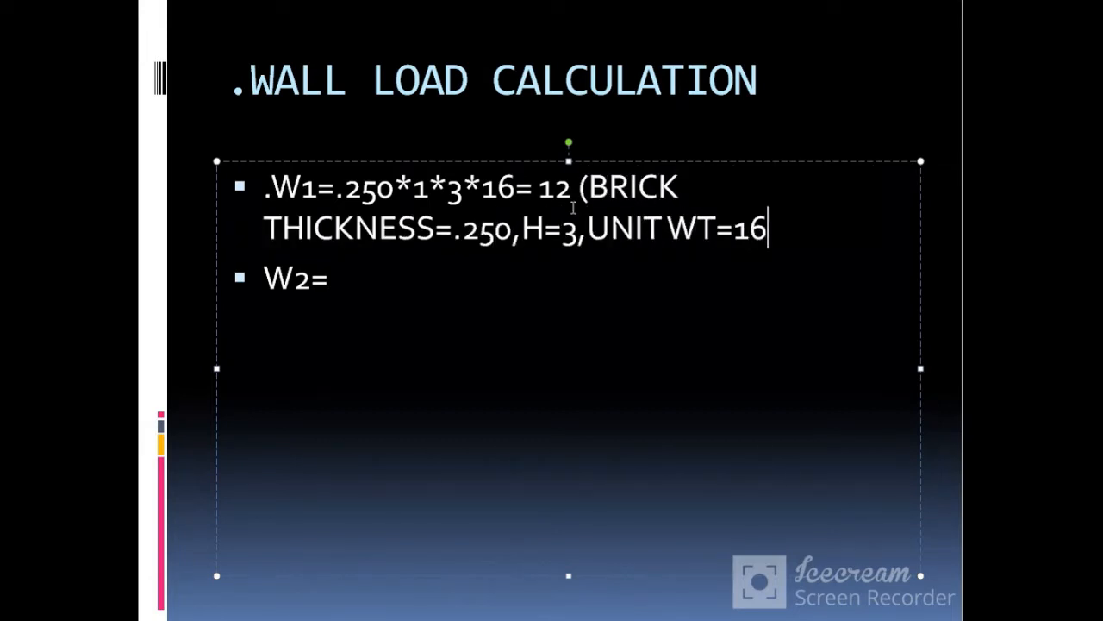
Write the wall load lines W2=.125*1*3*16=6 and W3=.250*1*1*16=4 below W1.
{"action": "left_click", "coordinate": [431, 274]}
{"action": "type", "text": ".125"}
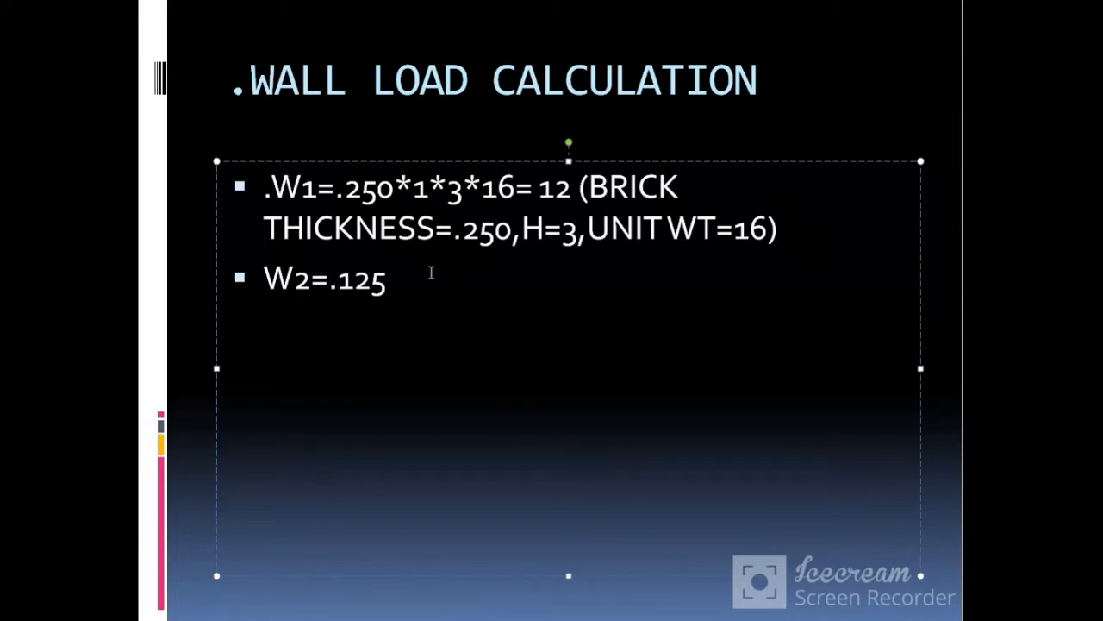
{"action": "type", "text": "*1*3*16=6"}
{"action": "key", "text": "Return"}
{"action": "type", "text": "W3=.250*1*1*16=4"}
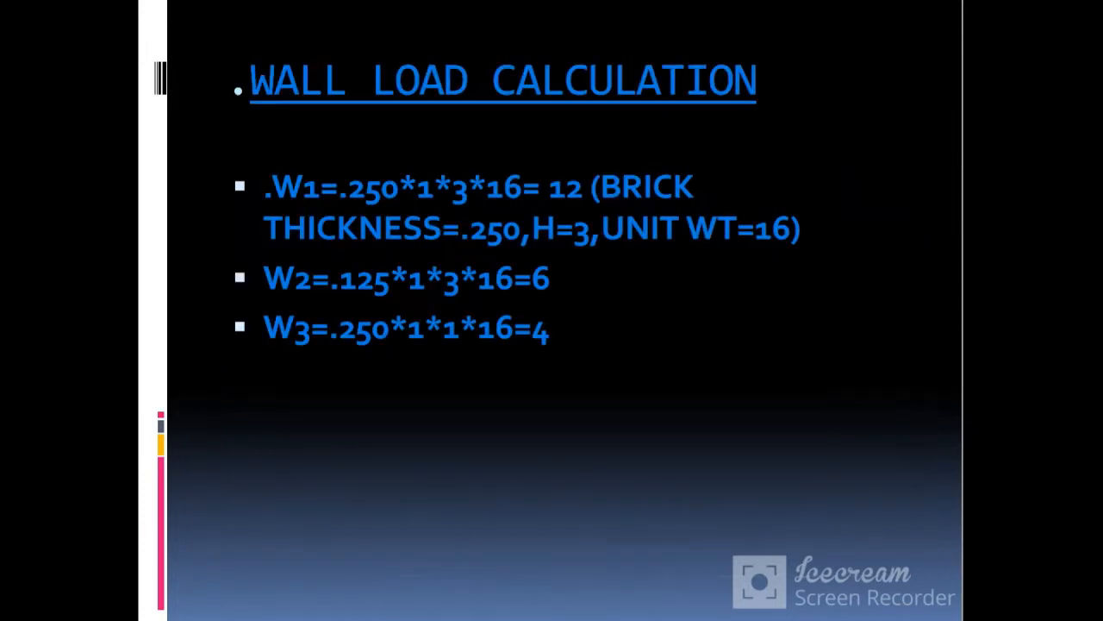
Append the unit kn/m to the W2 and W3 results and start the unit with kn after the W1 result.
{"action": "left_click", "coordinate": [558, 278]}
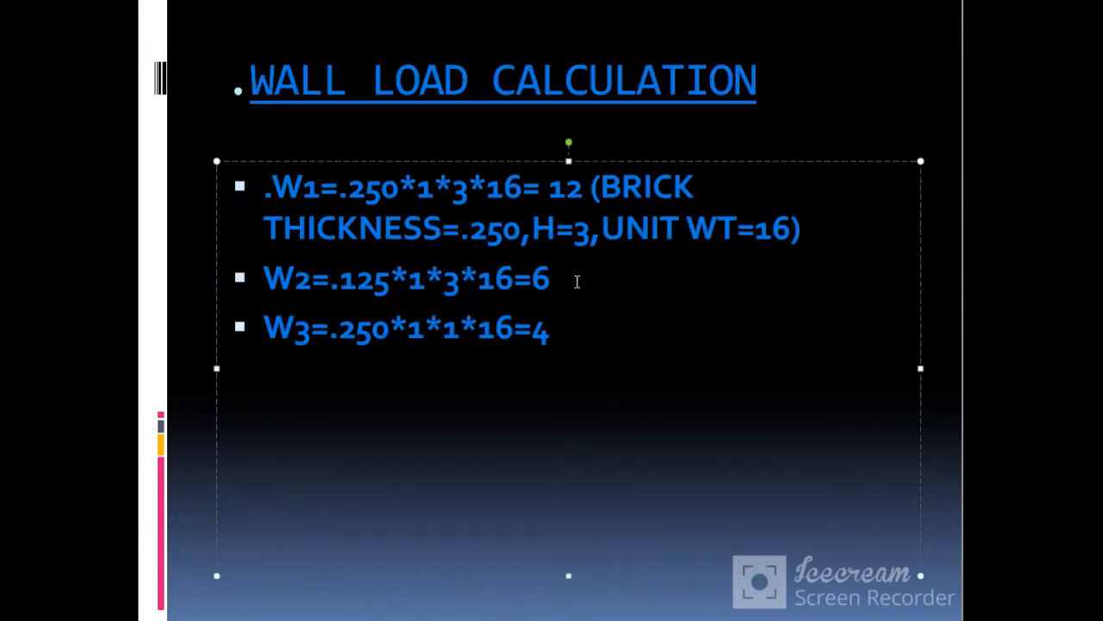
{"action": "type", "text": "kn/m"}
{"action": "left_click", "coordinate": [579, 328]}
{"action": "type", "text": "kn/m"}
{"action": "left_click", "coordinate": [583, 188]}
{"action": "type", "text": "kn"}
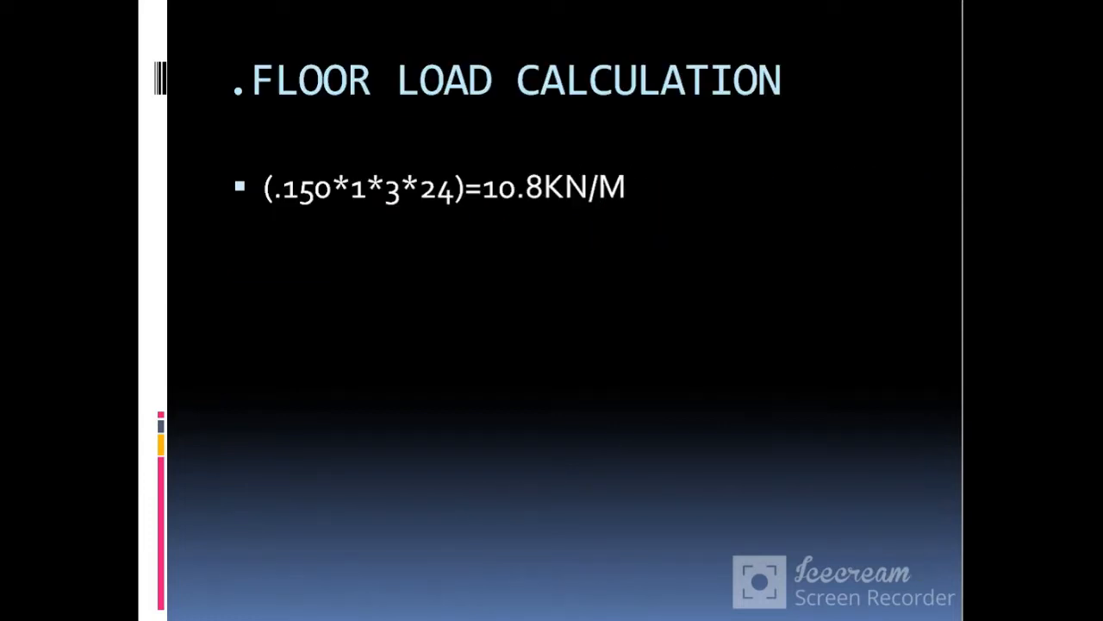
{"action": "key", "text": "ctrl+a"}
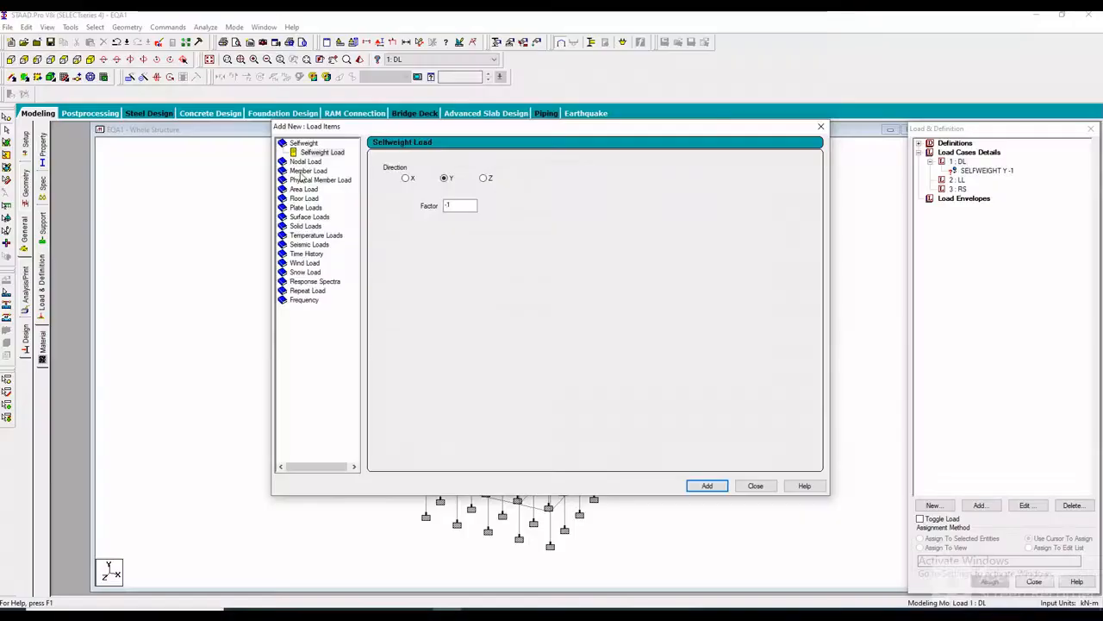
Back in STAAD.Pro, add uniform member forces of -12, -6 and -4 kN/m in the GY direction to load case DL.
{"action": "left_click", "coordinate": [319, 171]}
{"action": "double_click", "coordinate": [489, 194]}
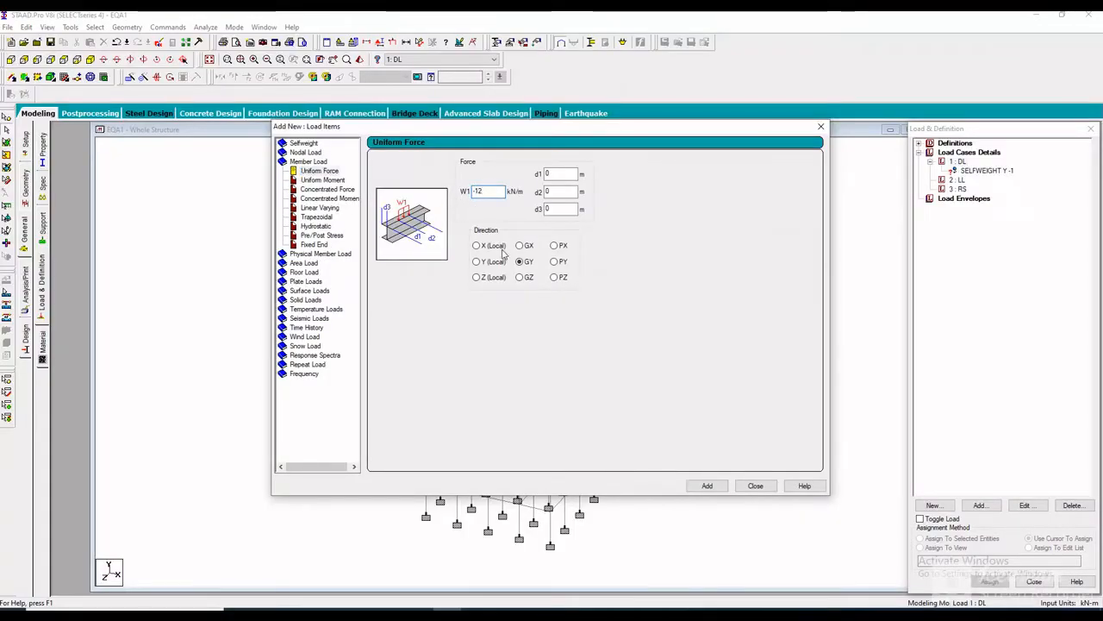
{"action": "key", "text": "Return"}
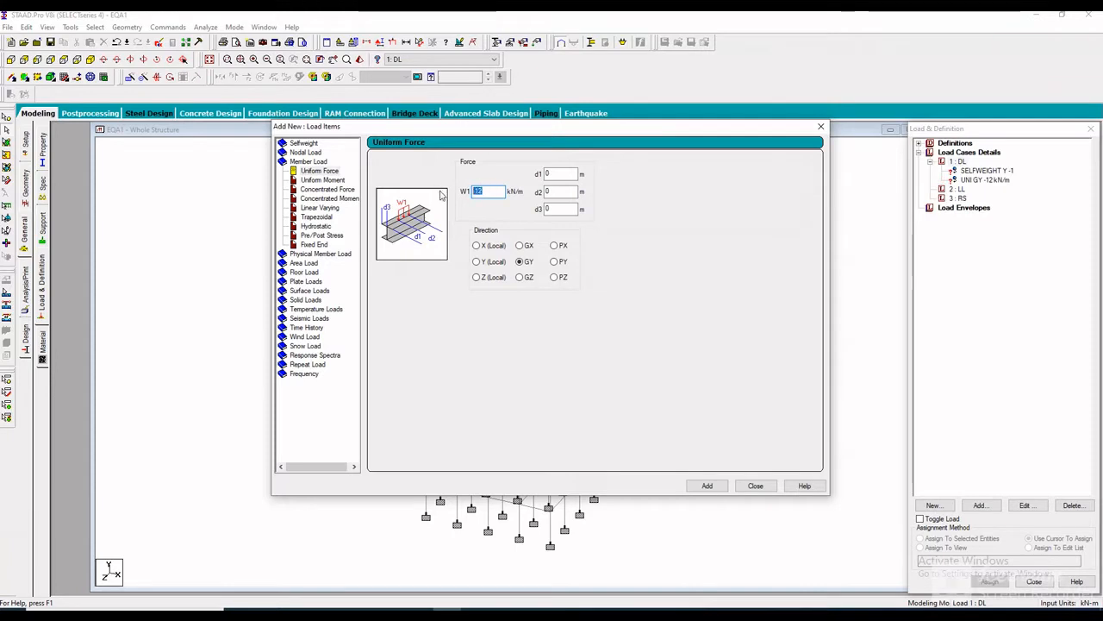
{"action": "type", "text": "-6"}
{"action": "key", "text": "Return"}
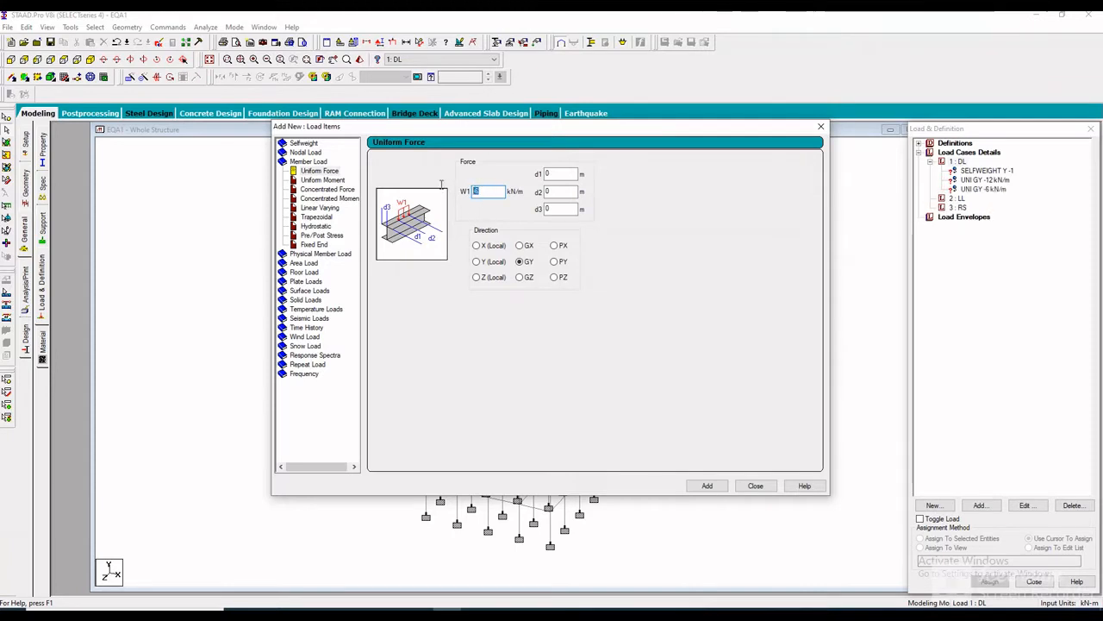
{"action": "type", "text": "-4"}
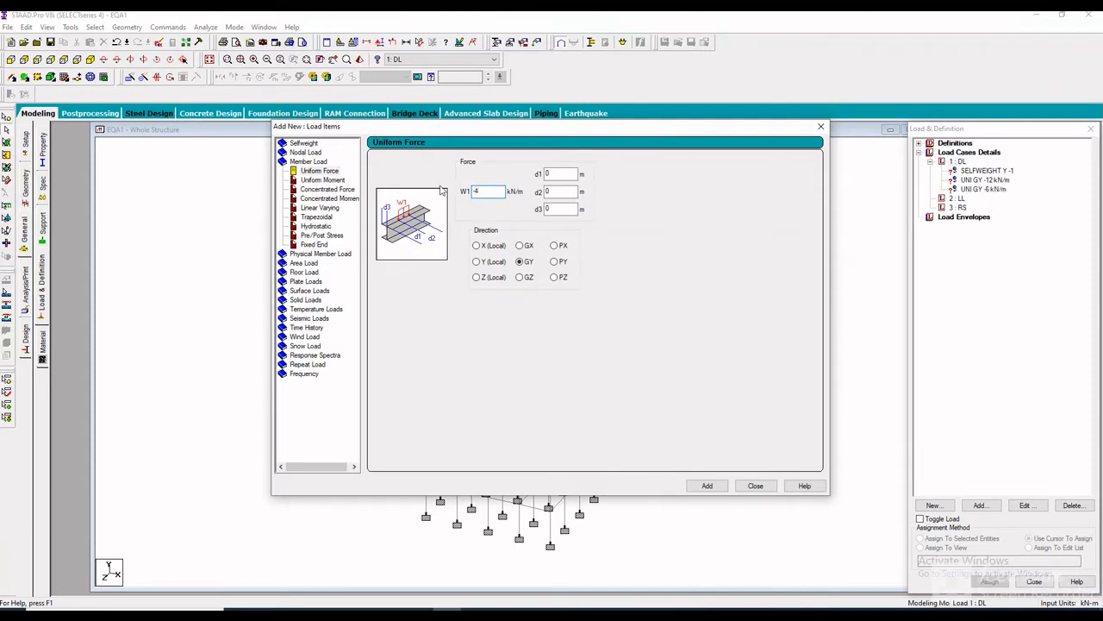
{"action": "key", "text": "Return"}
{"action": "left_click", "coordinate": [755, 486]}
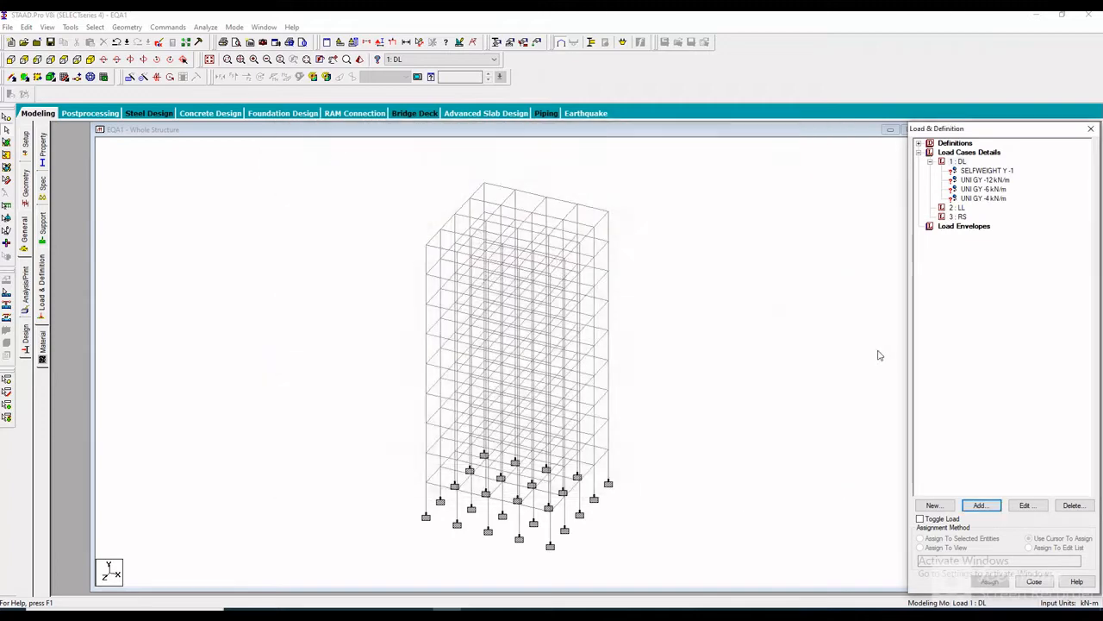
Assign the SELFWEIGHT Y -1 load of load case DL to all members in the view.
{"action": "left_click", "coordinate": [993, 199]}
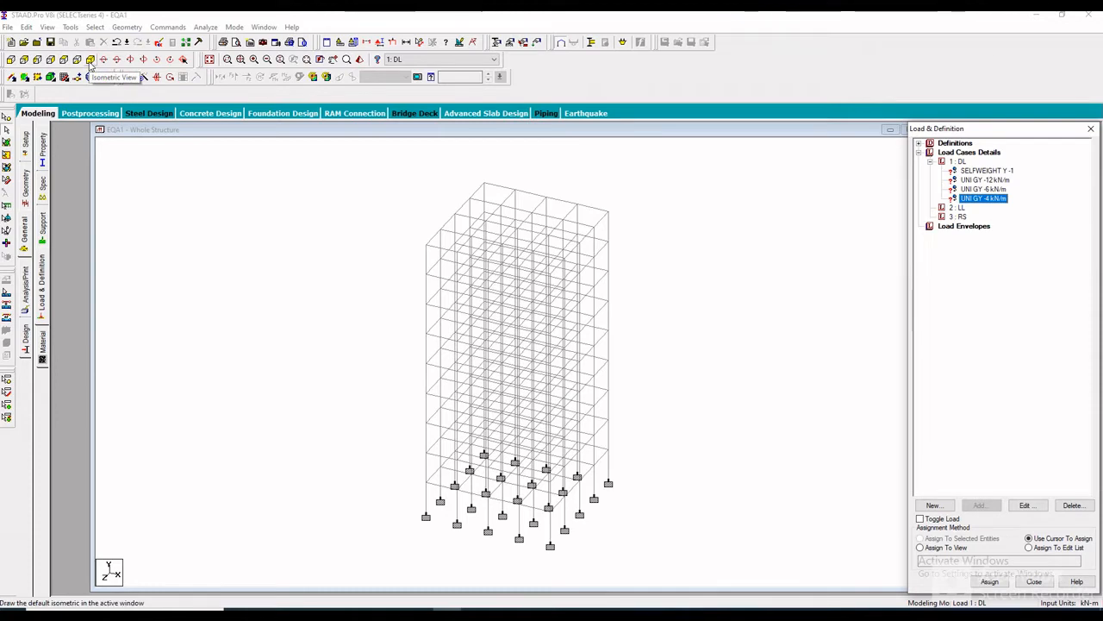
{"action": "left_click", "coordinate": [987, 172]}
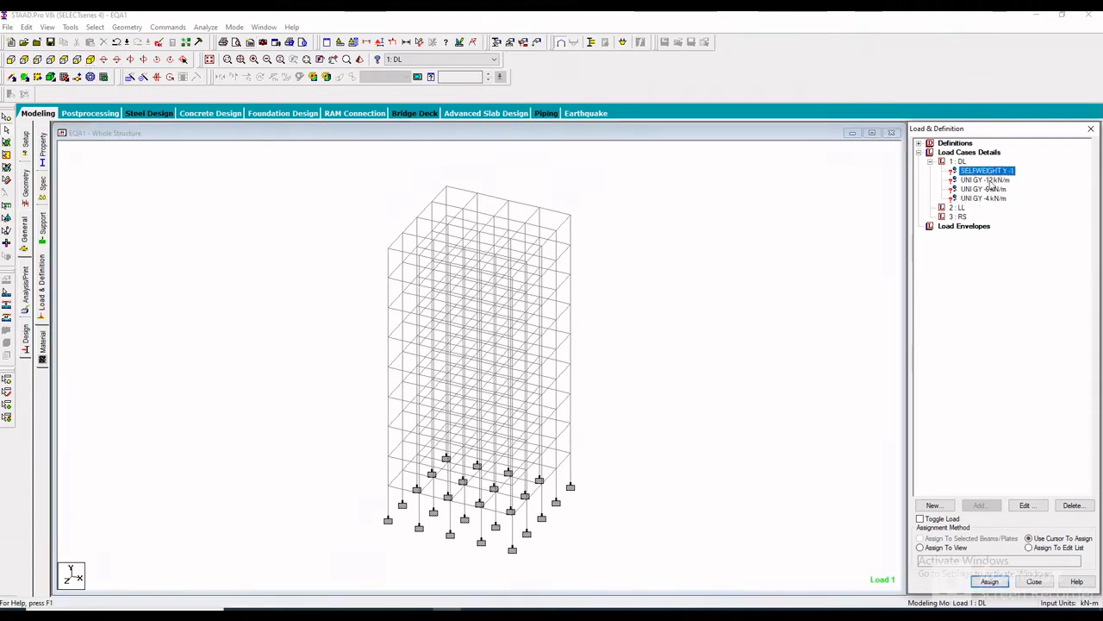
{"action": "left_click", "coordinate": [946, 547]}
{"action": "left_click", "coordinate": [989, 581]}
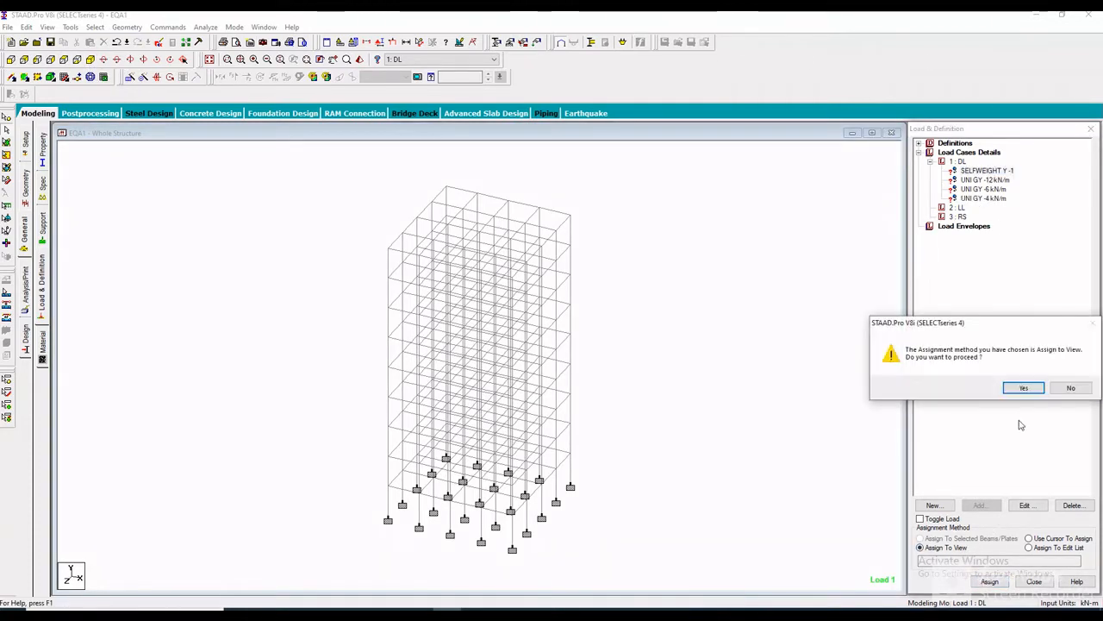
{"action": "left_click", "coordinate": [1023, 389]}
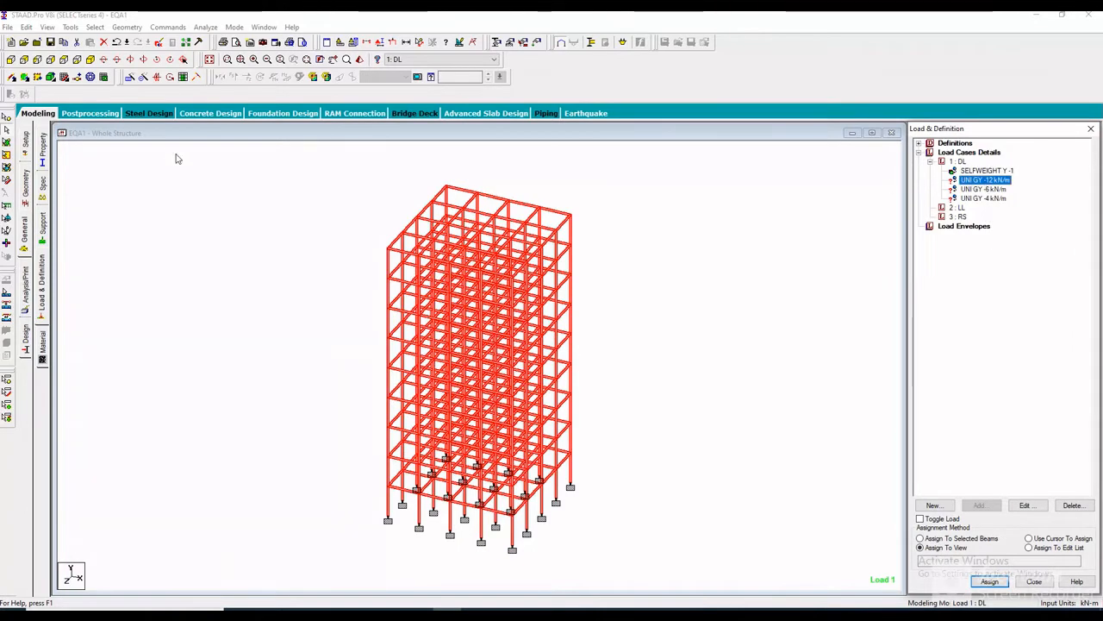
Select the perimeter beams by their Rect 0.35x0.25 section and assign the UNI GY -12 kN/m load of case DL to them.
{"action": "left_click", "coordinate": [42, 148]}
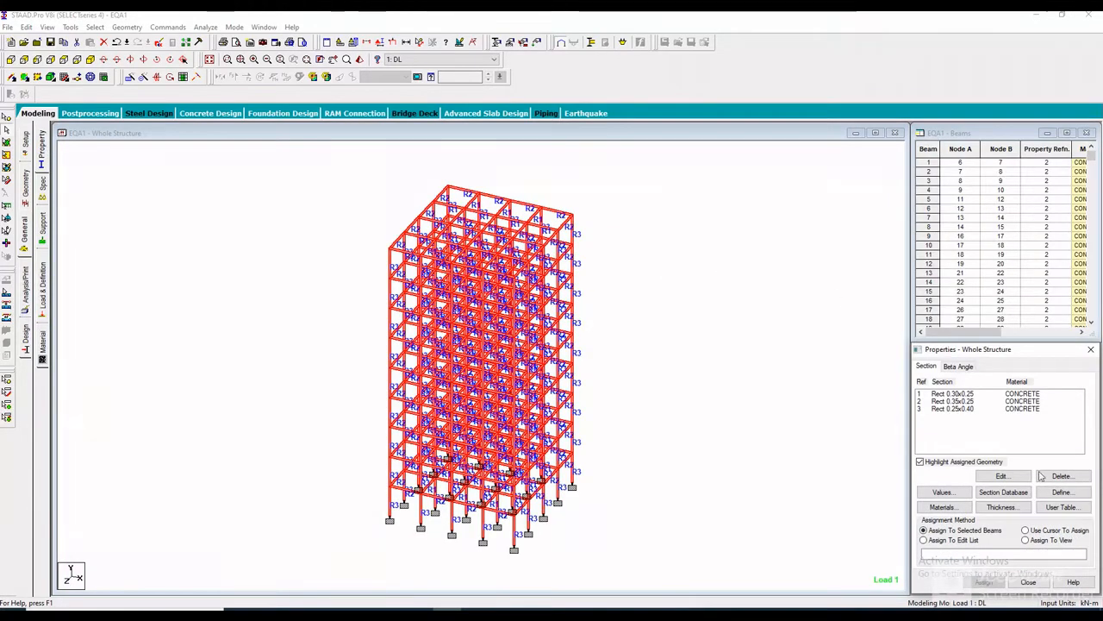
{"action": "left_click", "coordinate": [964, 401]}
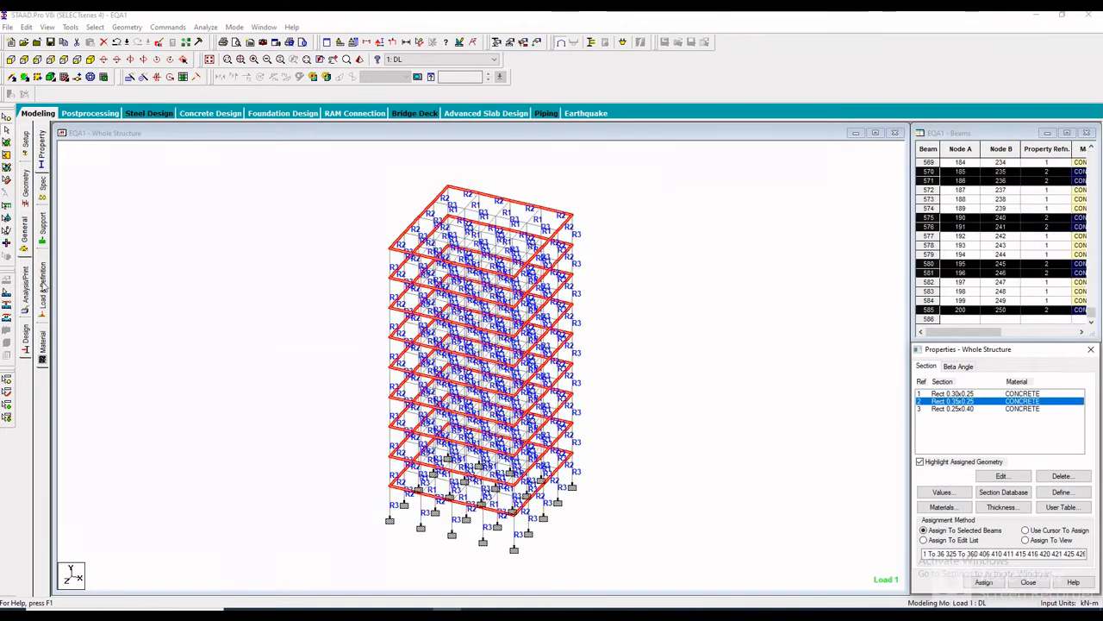
{"action": "left_click", "coordinate": [43, 293]}
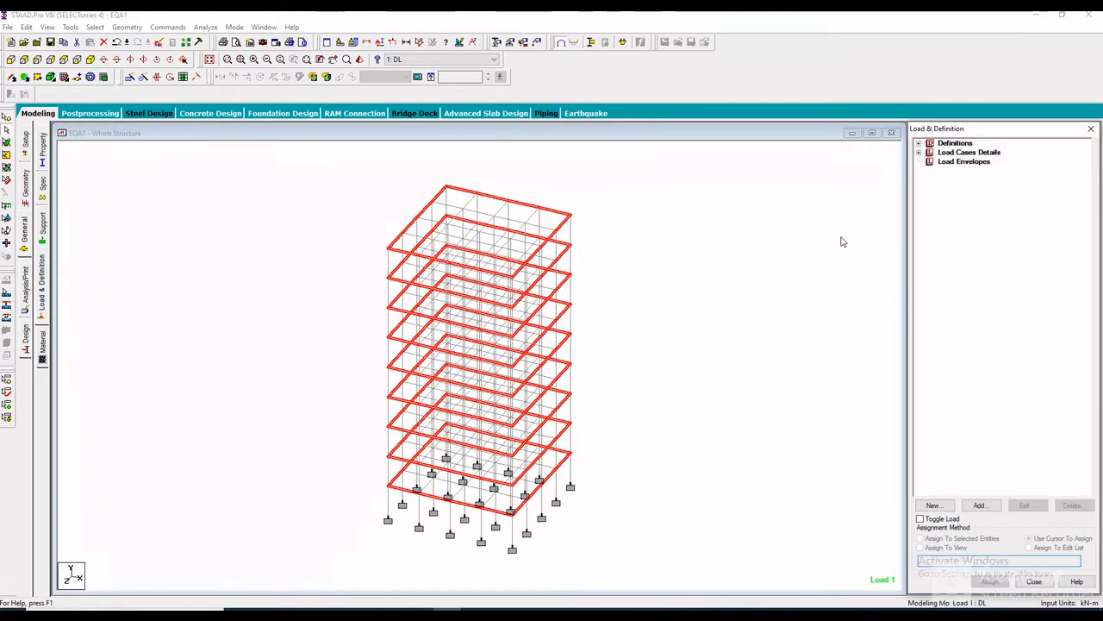
{"action": "left_click", "coordinate": [920, 154]}
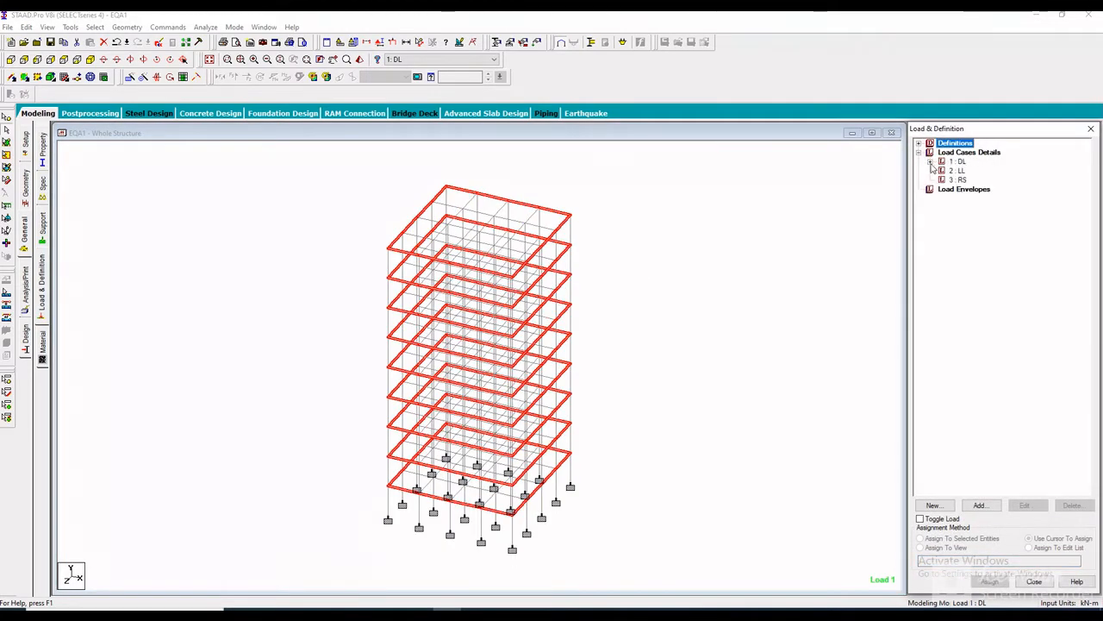
{"action": "left_click", "coordinate": [930, 162]}
{"action": "left_click", "coordinate": [983, 189]}
{"action": "left_click", "coordinate": [985, 179]}
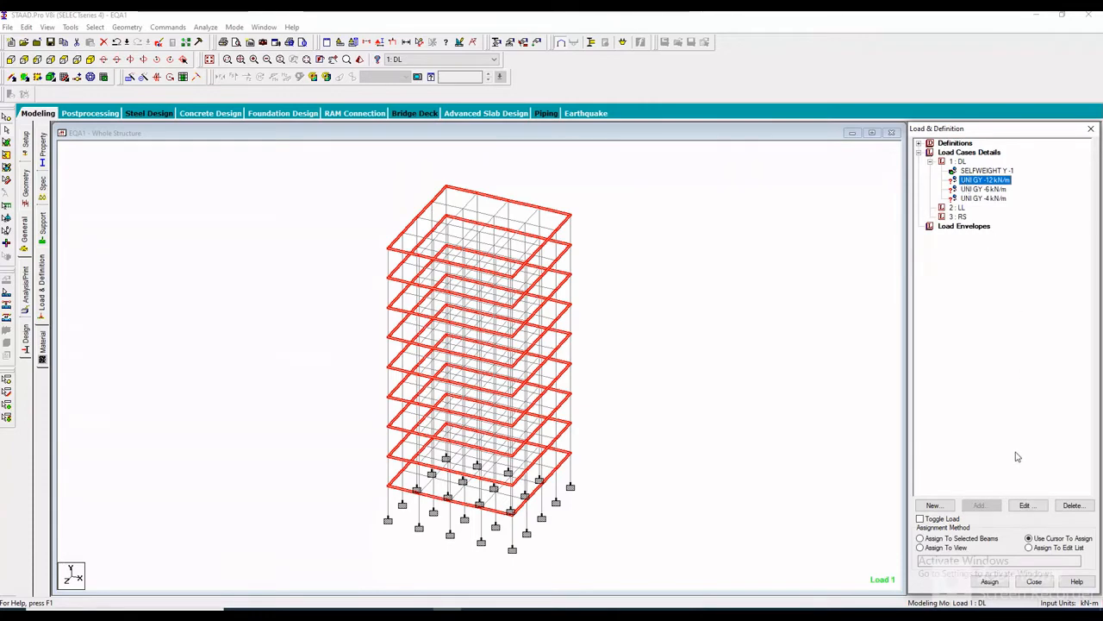
{"action": "left_click", "coordinate": [959, 538]}
{"action": "left_click", "coordinate": [990, 581]}
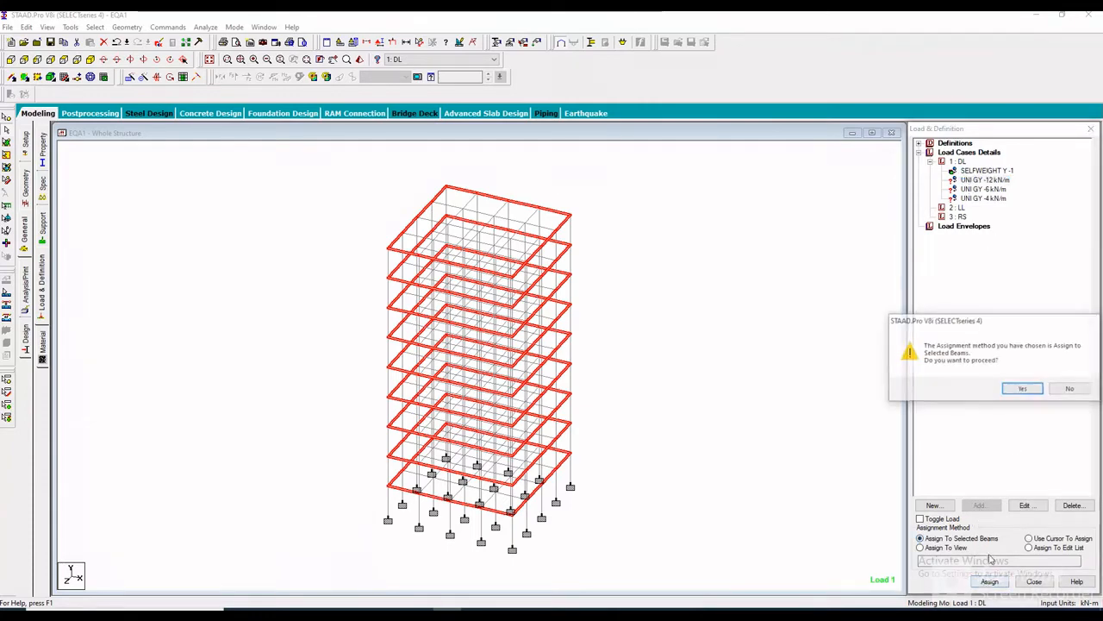
{"action": "left_click", "coordinate": [1022, 387]}
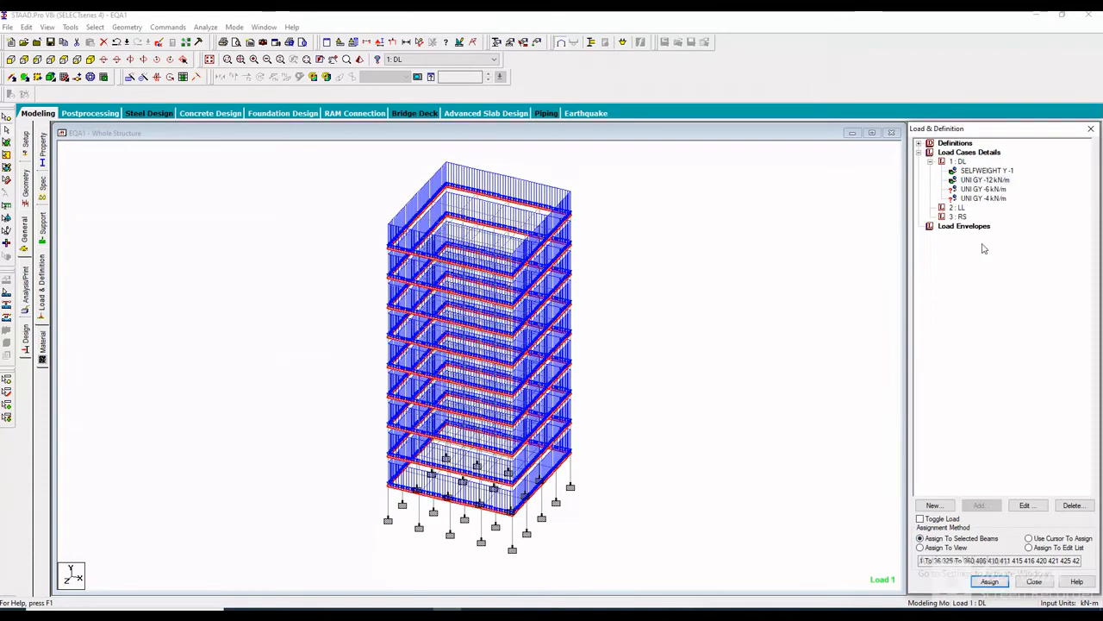
Select the UNI GY -6 kN/m load in load case DL for assignment.
{"action": "left_click", "coordinate": [976, 190]}
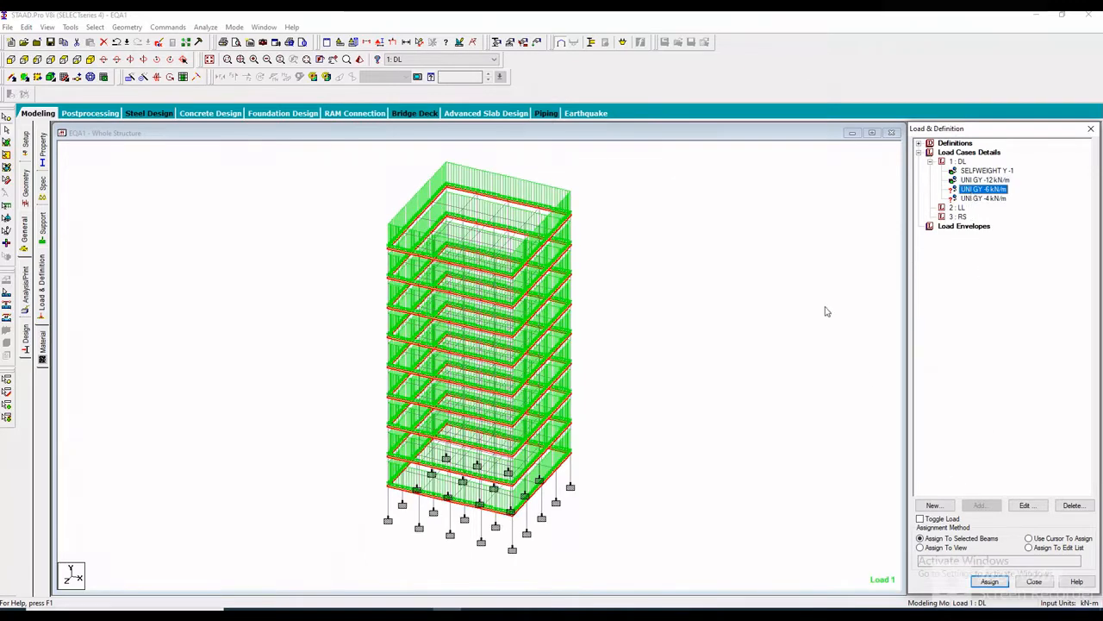